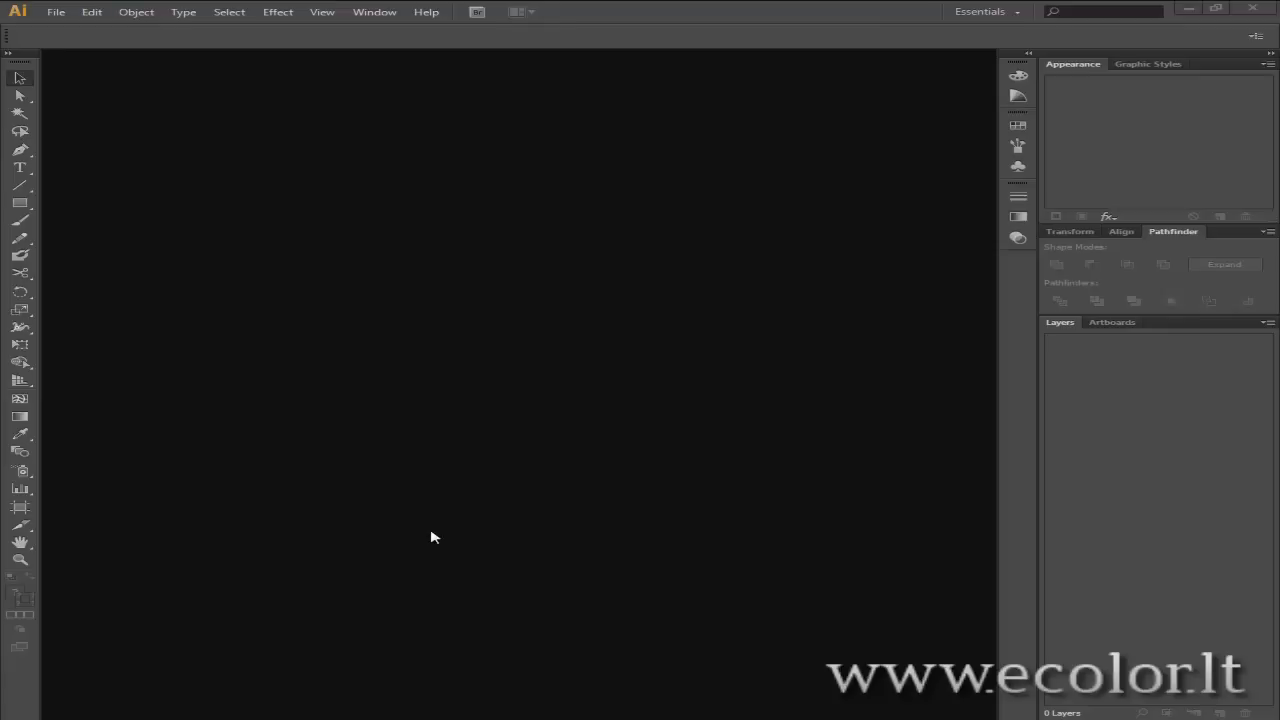
Create a new document named logotype with the Web profile, 960 x 560 px, and one artboard.
{"action": "left_click", "coordinate": [50, 12]}
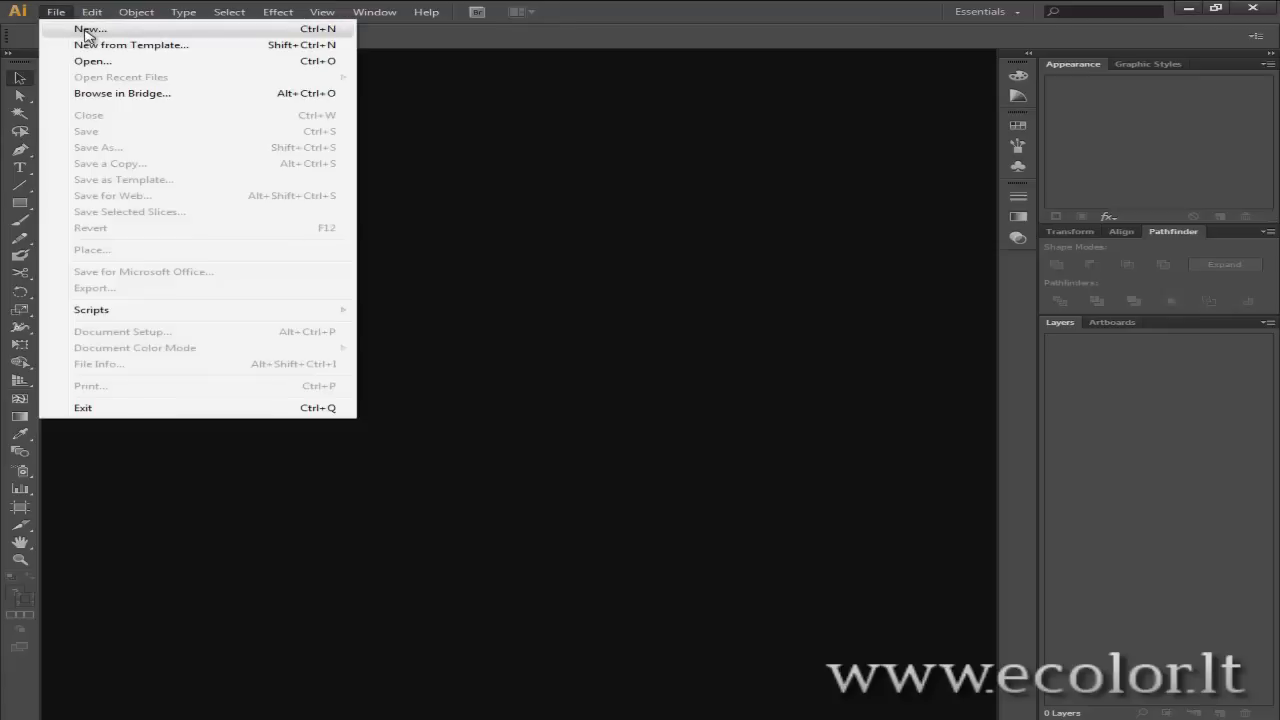
{"action": "left_click", "coordinate": [86, 32]}
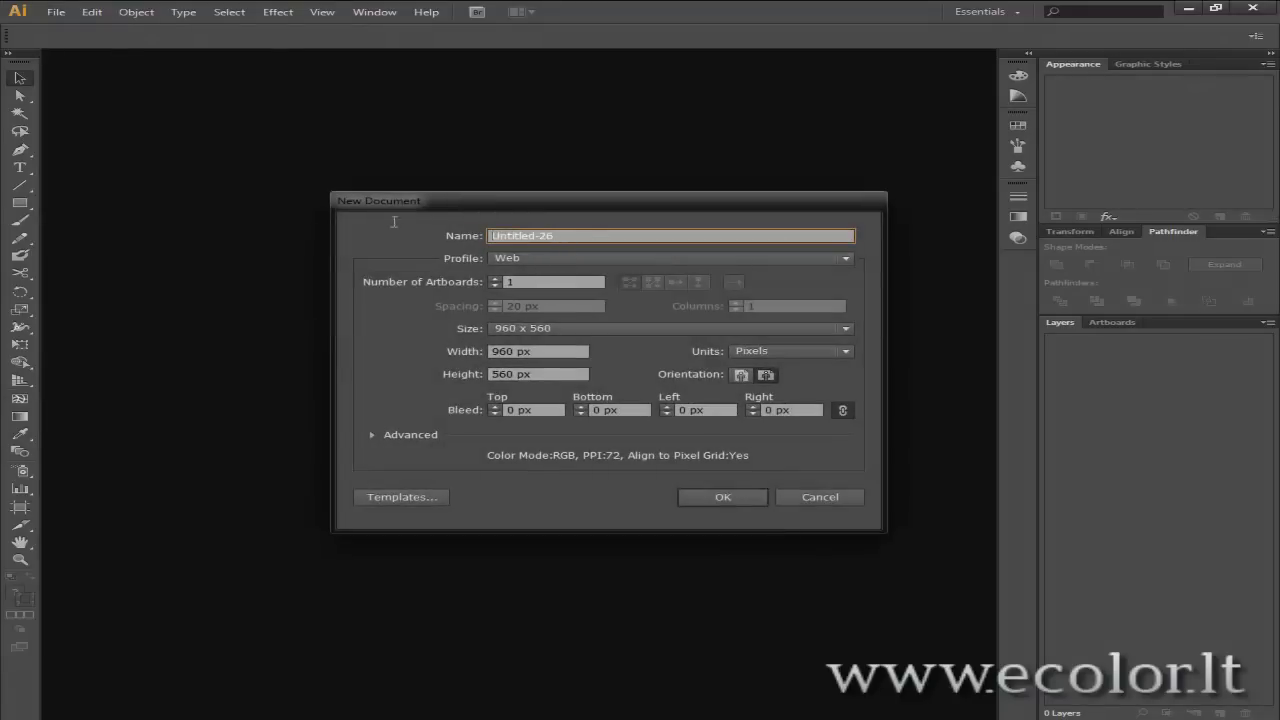
{"action": "key", "text": "BackSpace"}
{"action": "left_click", "coordinate": [545, 258]}
{"action": "left_click", "coordinate": [492, 309]}
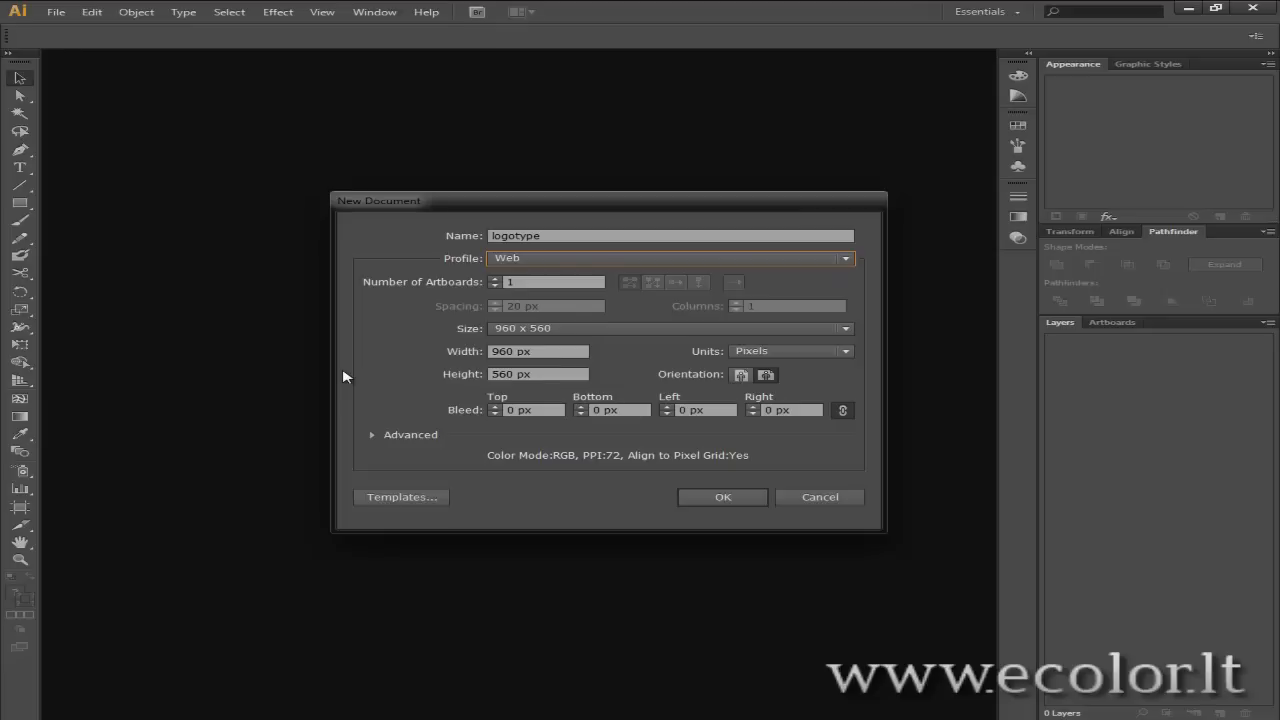
{"action": "left_click", "coordinate": [722, 497]}
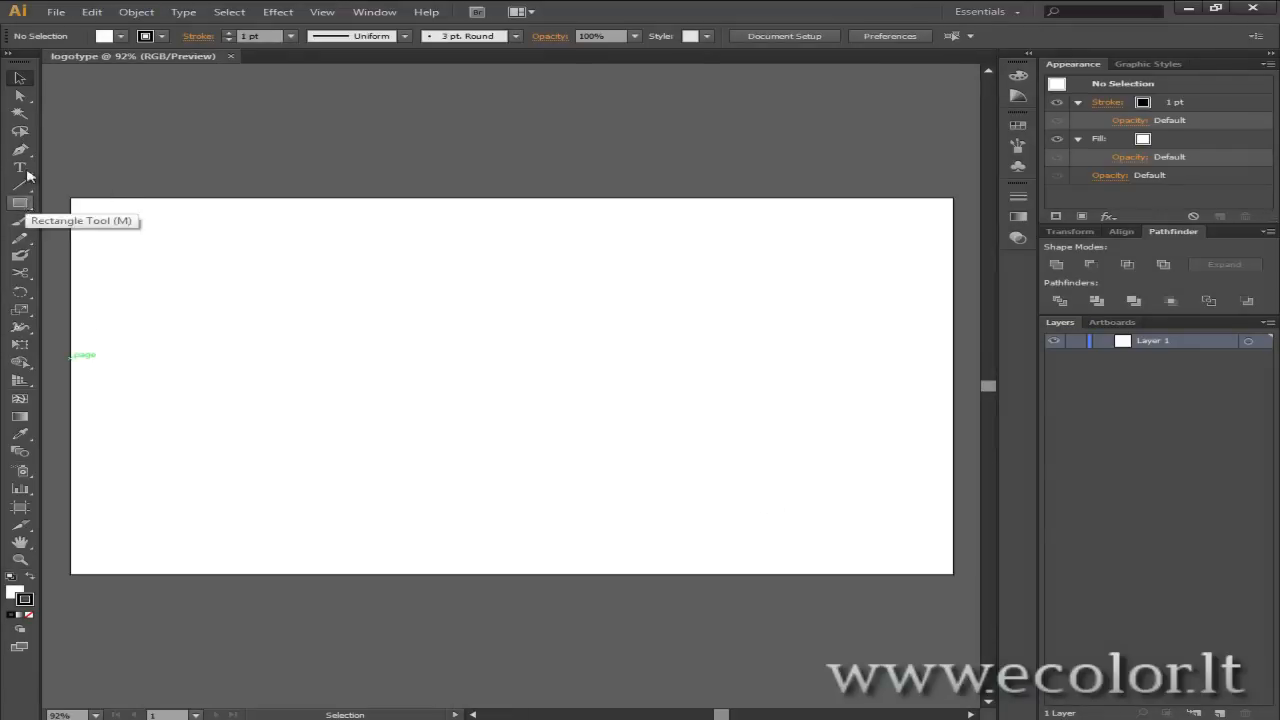
Draw a rounded rectangle about 497 by 377 px with 60 px corners in the middle of the artboard.
{"action": "left_click_drag", "start_coordinate": [20, 203], "coordinate": [158, 220]}
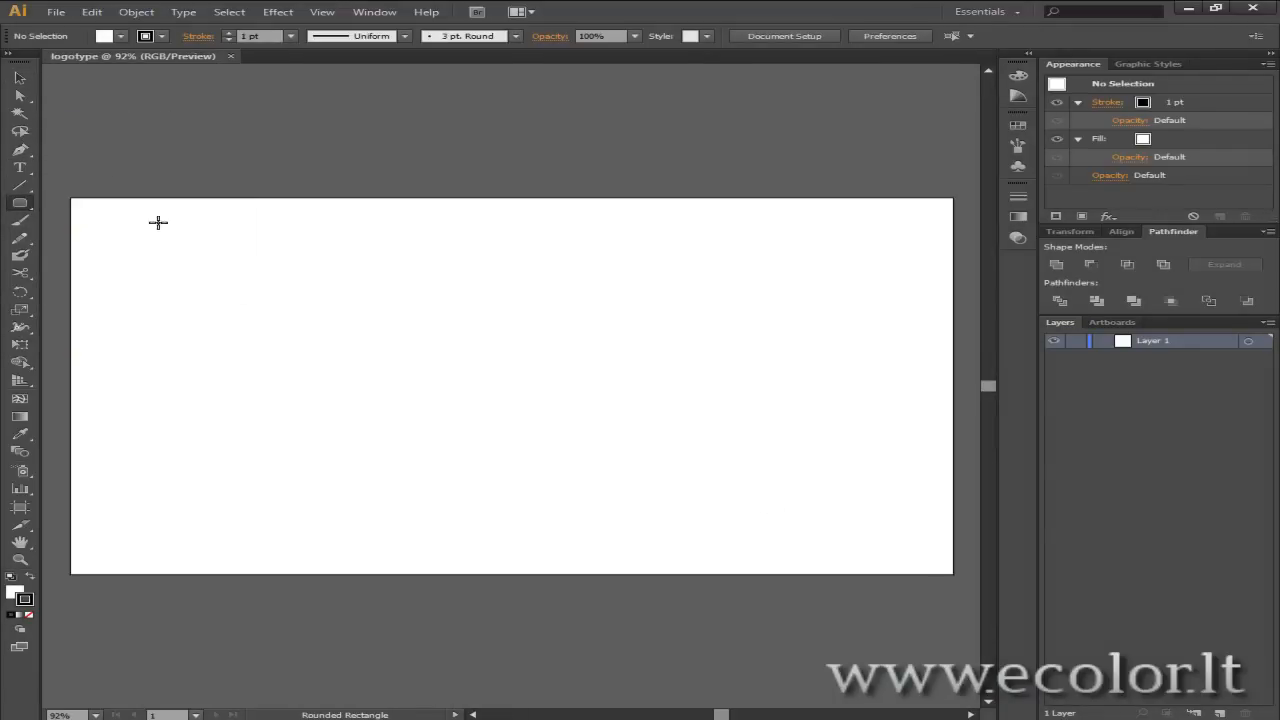
{"action": "left_click_drag", "start_coordinate": [266, 251], "coordinate": [722, 503]}
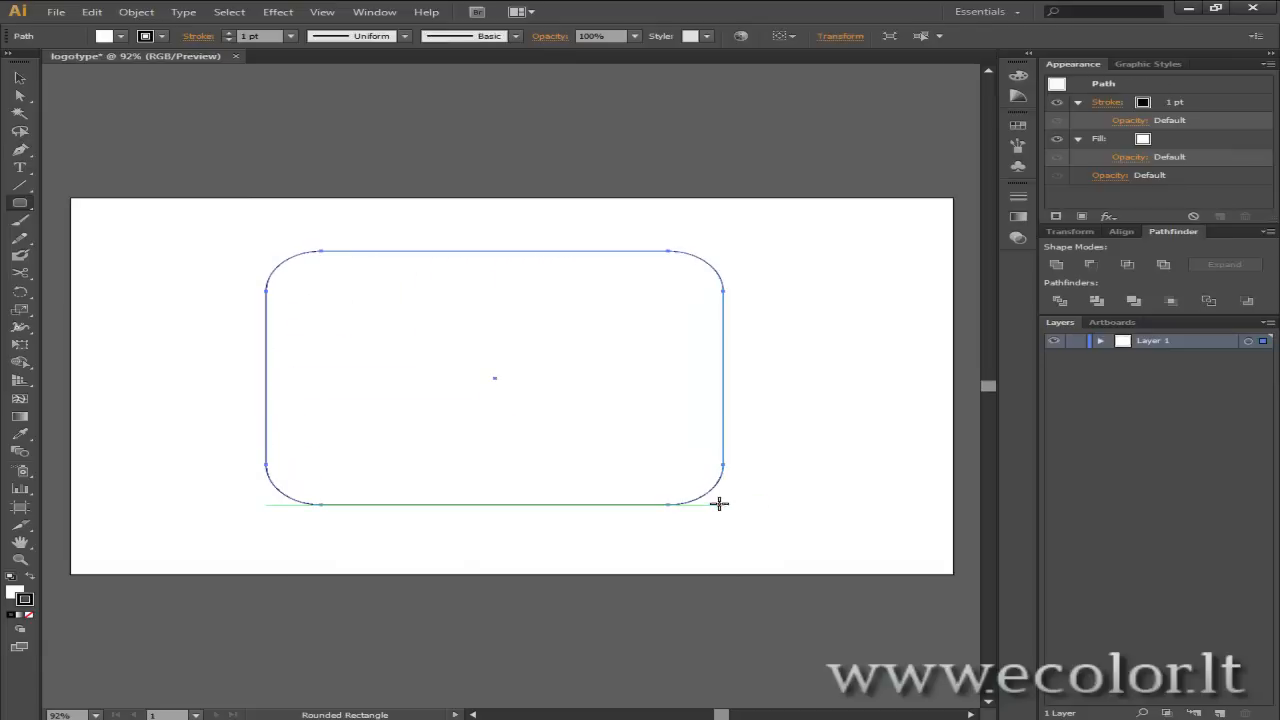
{"action": "left_click", "coordinate": [548, 356]}
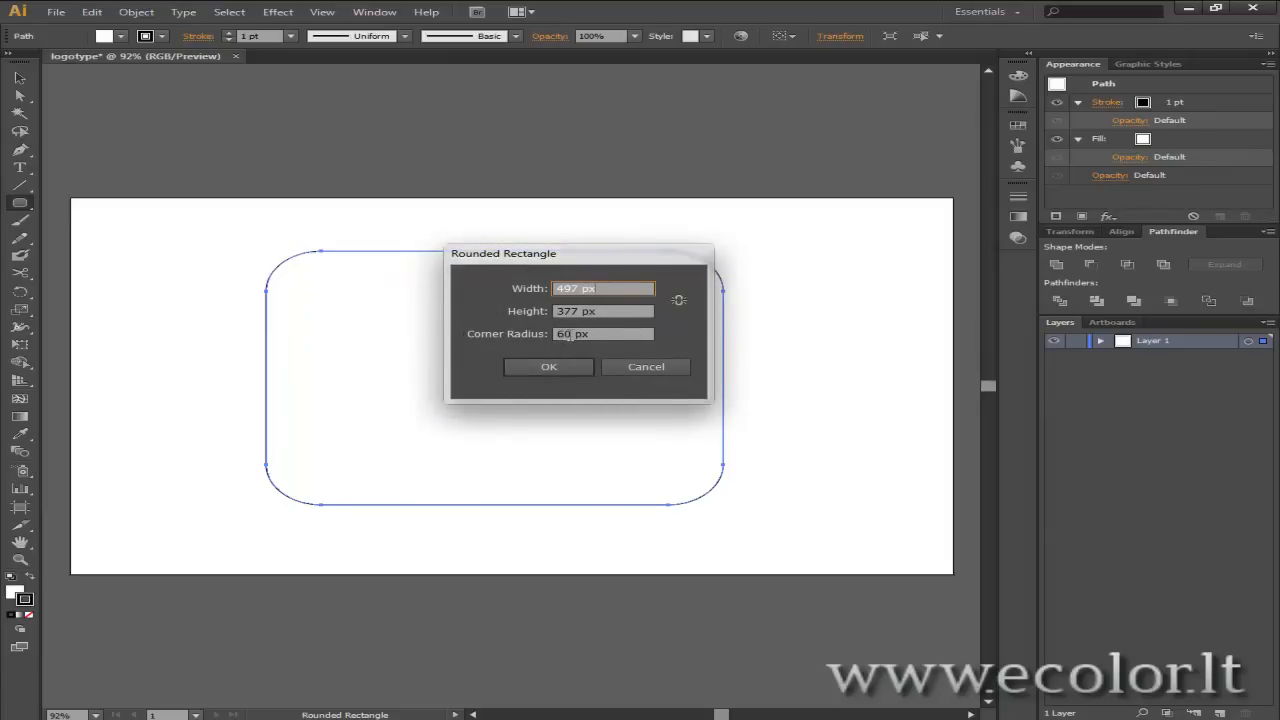
{"action": "left_click", "coordinate": [568, 336]}
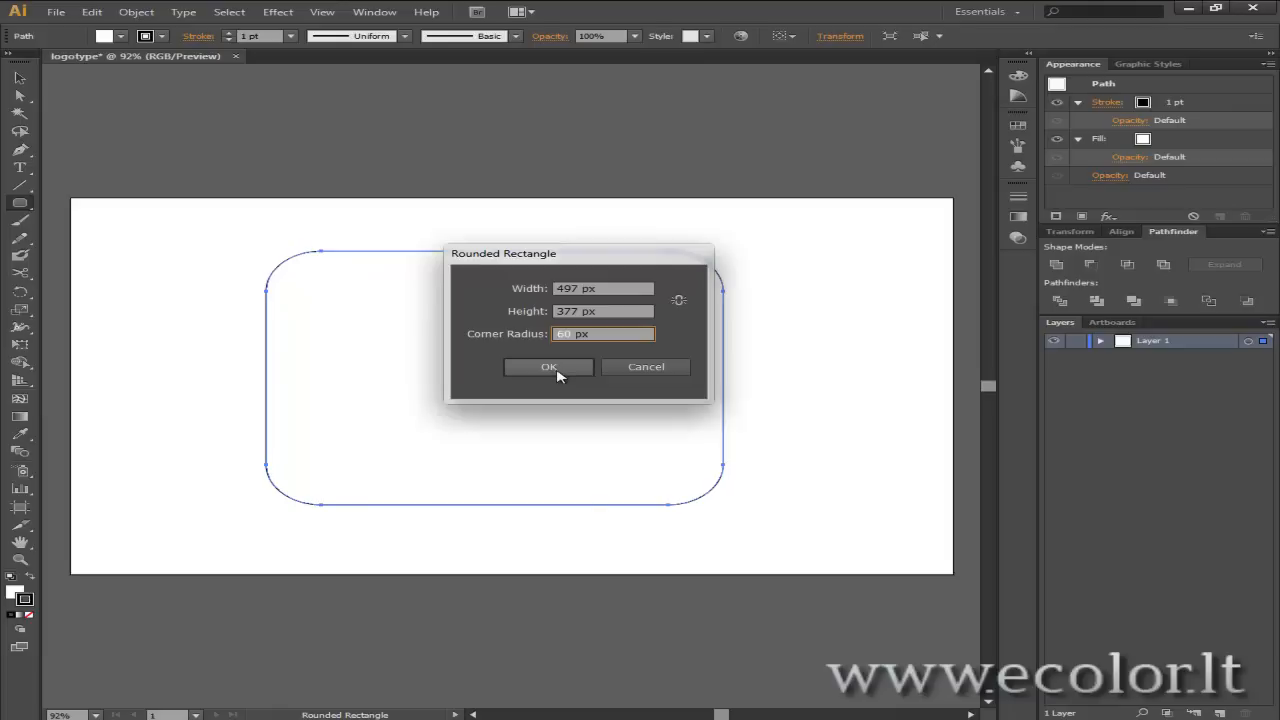
{"action": "left_click", "coordinate": [549, 367]}
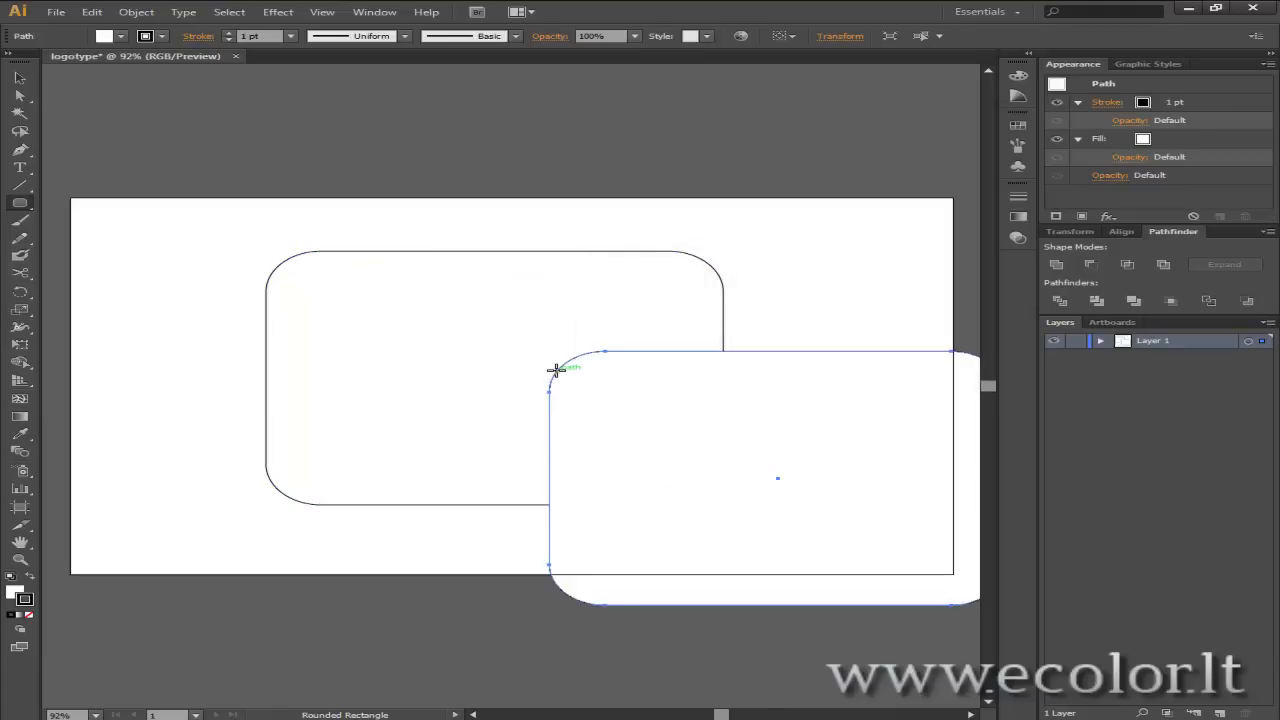
{"action": "key", "text": "ctrl+z"}
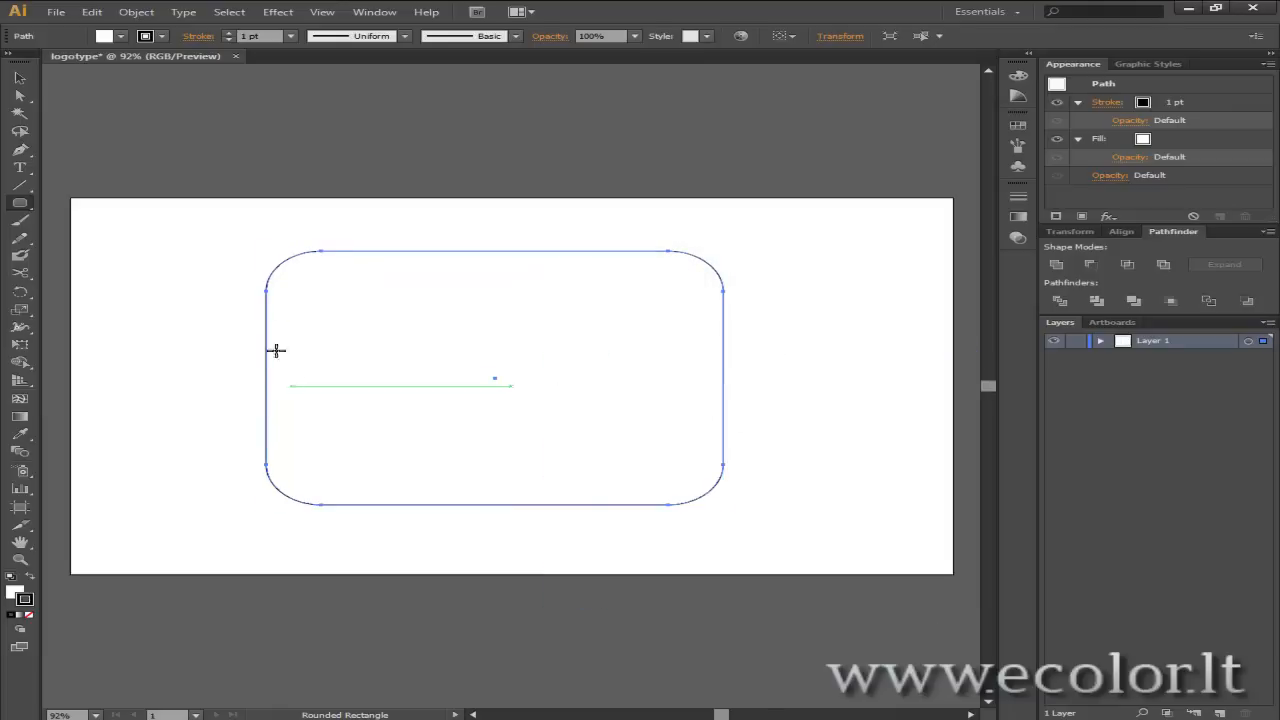
Set the rounded rectangle's stroke weight to 40 pt and deselect it.
{"action": "left_click", "coordinate": [252, 36]}
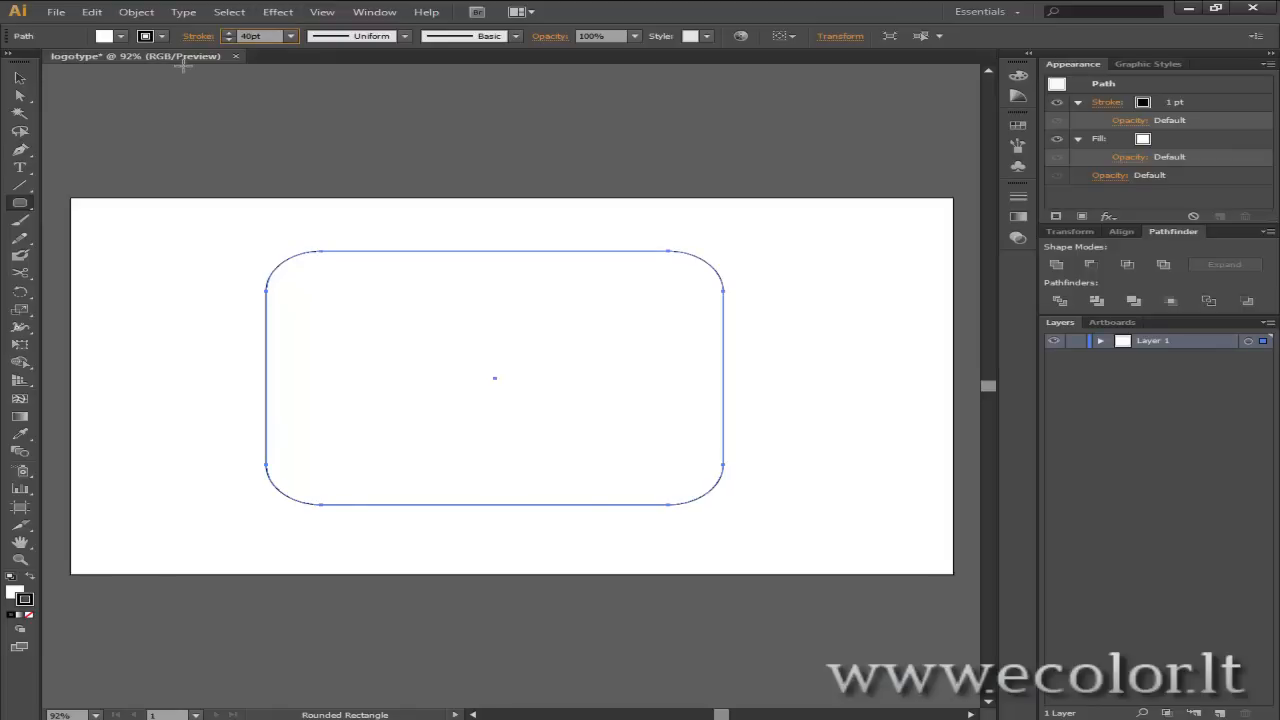
{"action": "left_click", "coordinate": [197, 104]}
{"action": "left_click", "coordinate": [645, 366]}
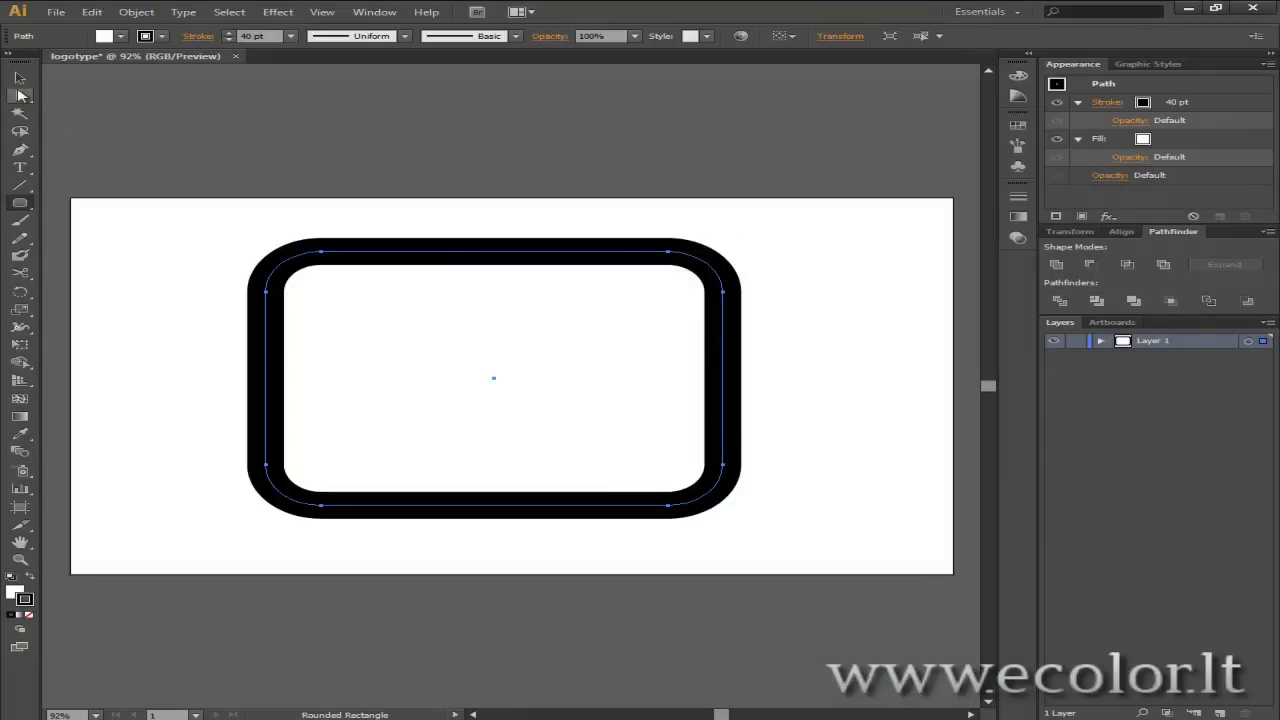
{"action": "left_click", "coordinate": [20, 79]}
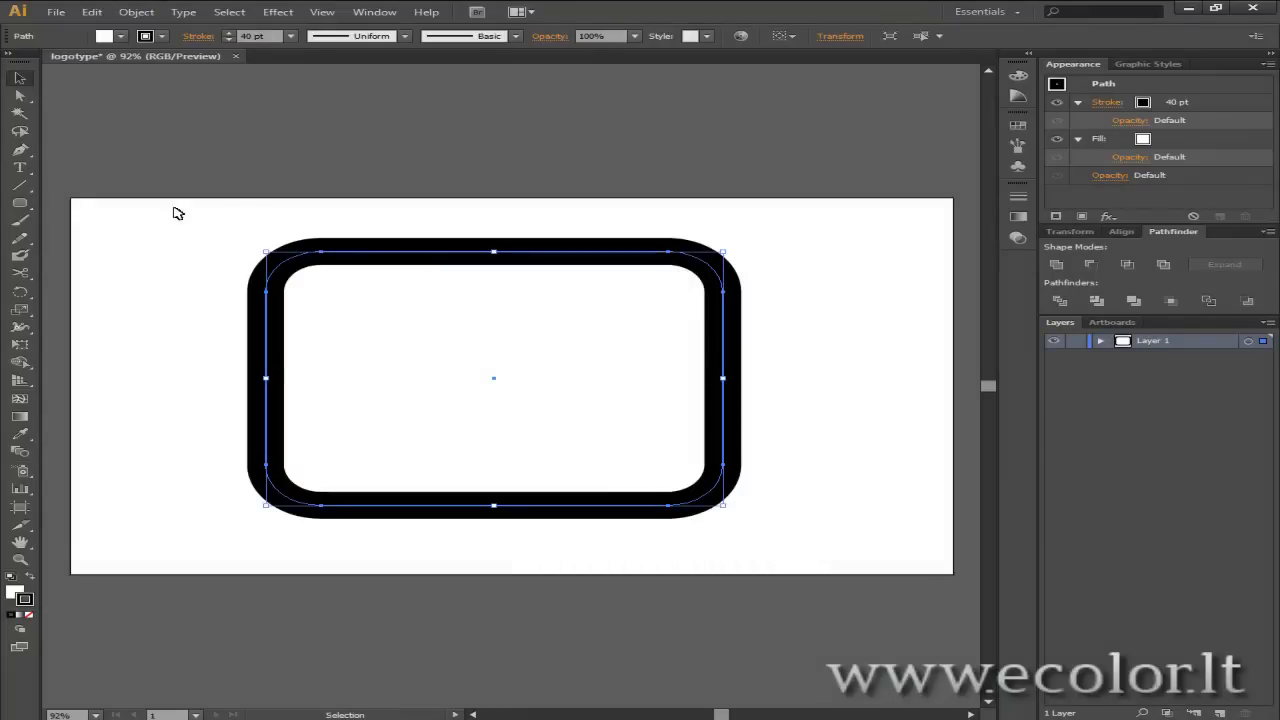
{"action": "left_click", "coordinate": [226, 126]}
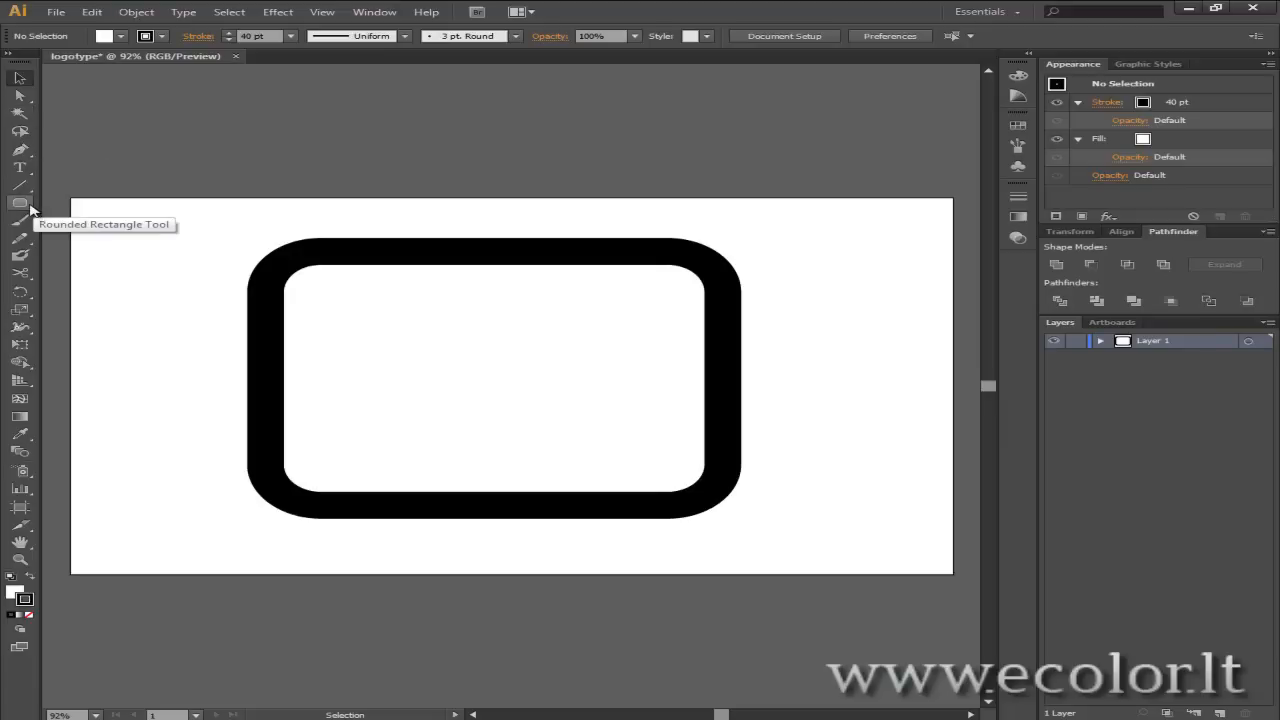
Draw square-cornered rectangles over the rounded rectangle's upper-right and lower-left quarters, meeting at its centre, and deselect them.
{"action": "left_click_drag", "start_coordinate": [22, 203], "coordinate": [127, 207]}
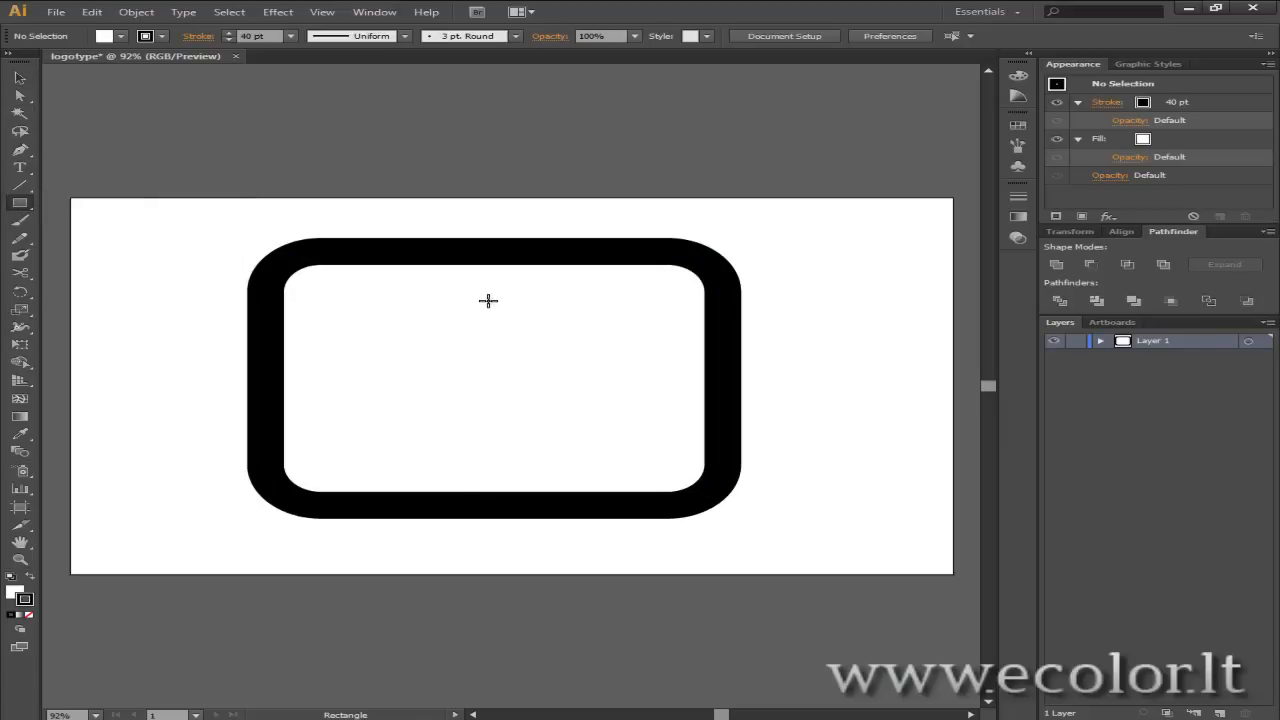
{"action": "left_click_drag", "start_coordinate": [703, 261], "coordinate": [480, 358]}
{"action": "key", "text": "ctrl+z"}
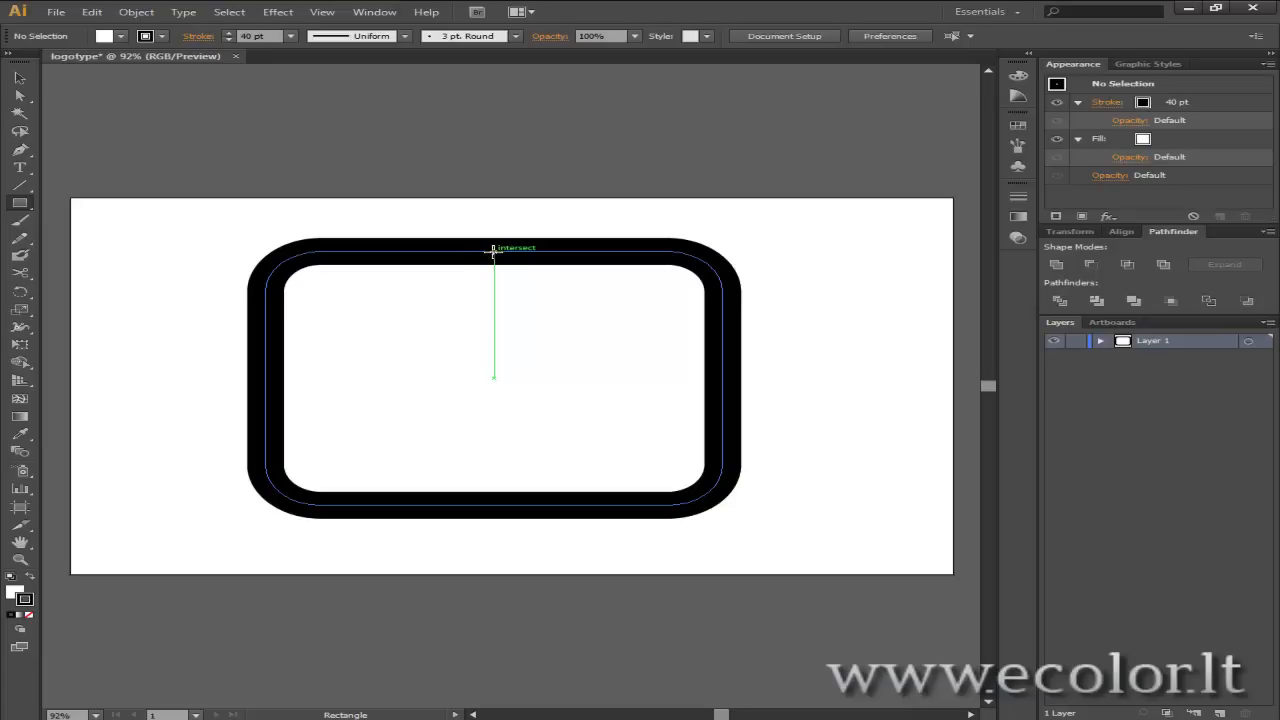
{"action": "mouse_move", "coordinate": [496, 254]}
{"action": "left_mouse_down"}
{"action": "mouse_move", "coordinate": [700, 351]}
{"action": "mouse_move", "coordinate": [720, 378]}
{"action": "left_mouse_up"}
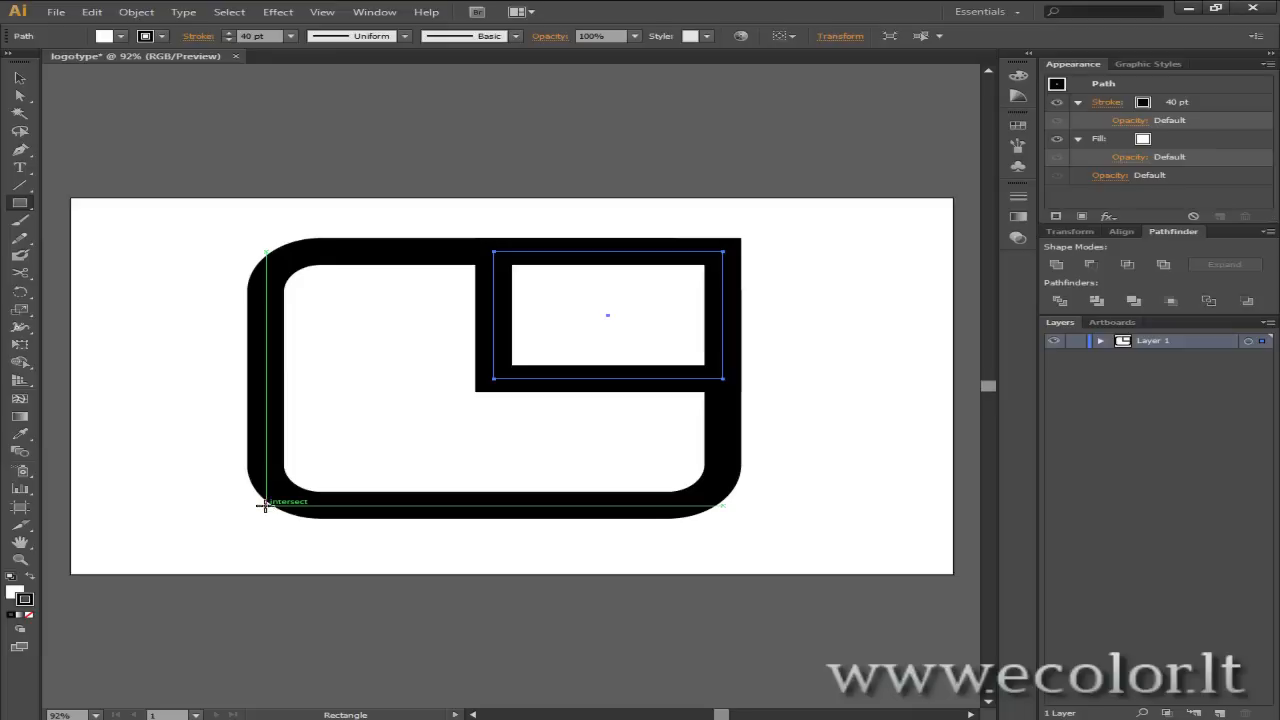
{"action": "left_click_drag", "start_coordinate": [264, 505], "coordinate": [493, 378]}
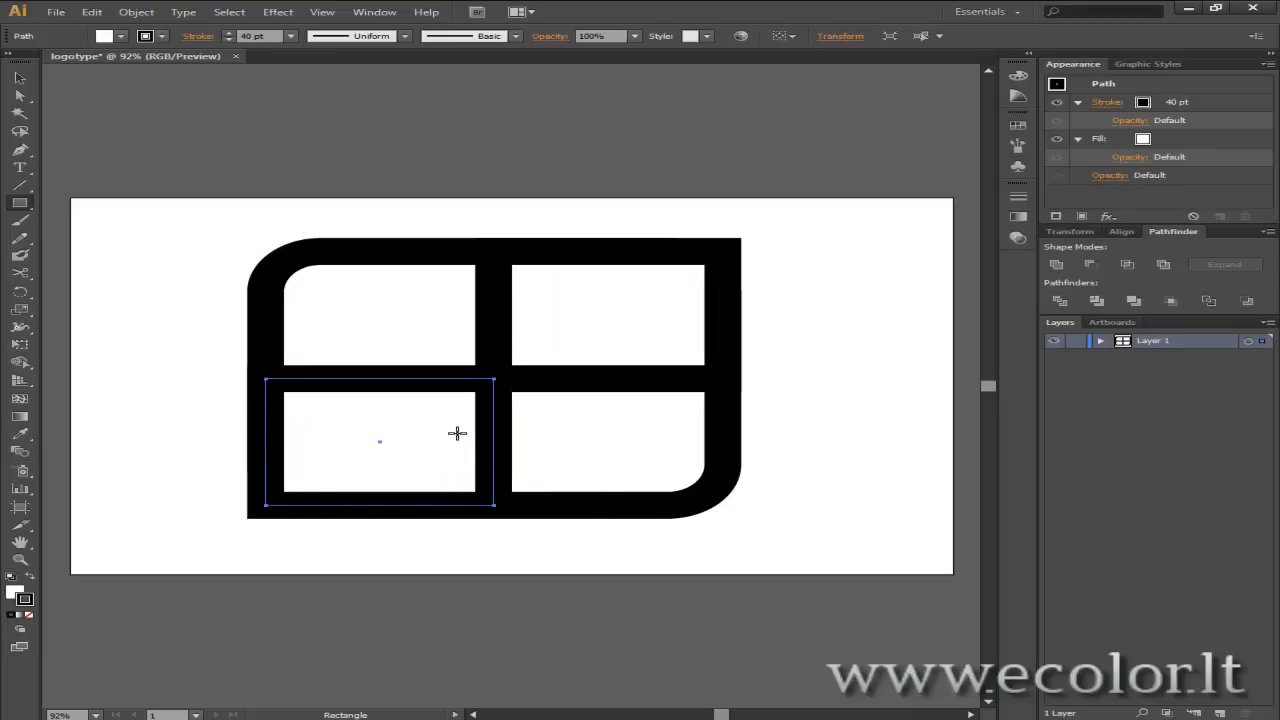
{"action": "left_click", "coordinate": [20, 77]}
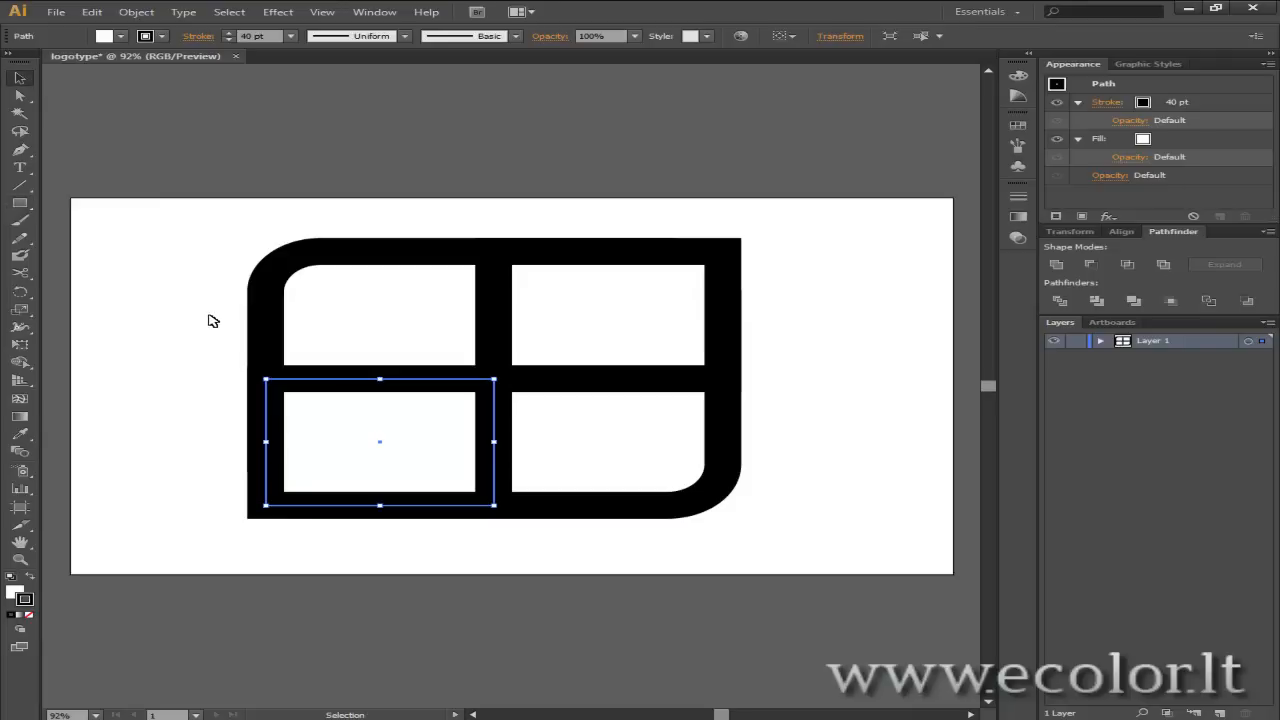
{"action": "left_click", "coordinate": [207, 319]}
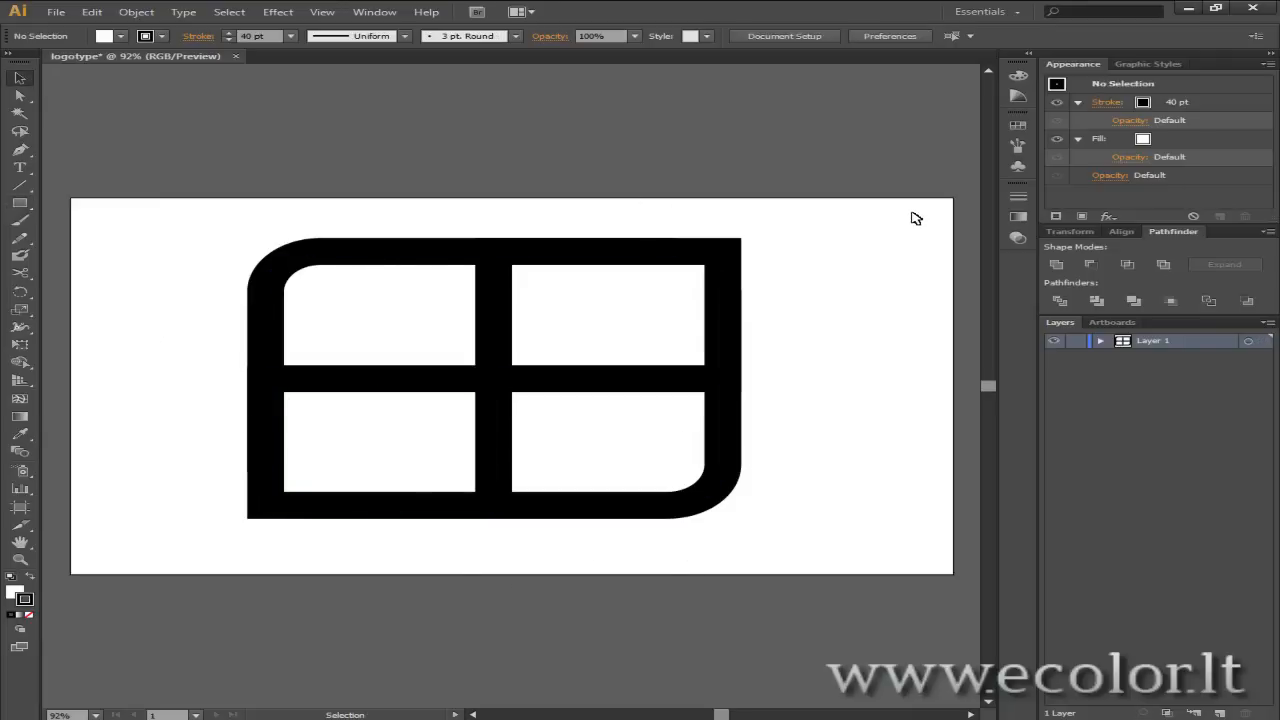
{"action": "left_click_drag", "start_coordinate": [908, 213], "coordinate": [194, 533]}
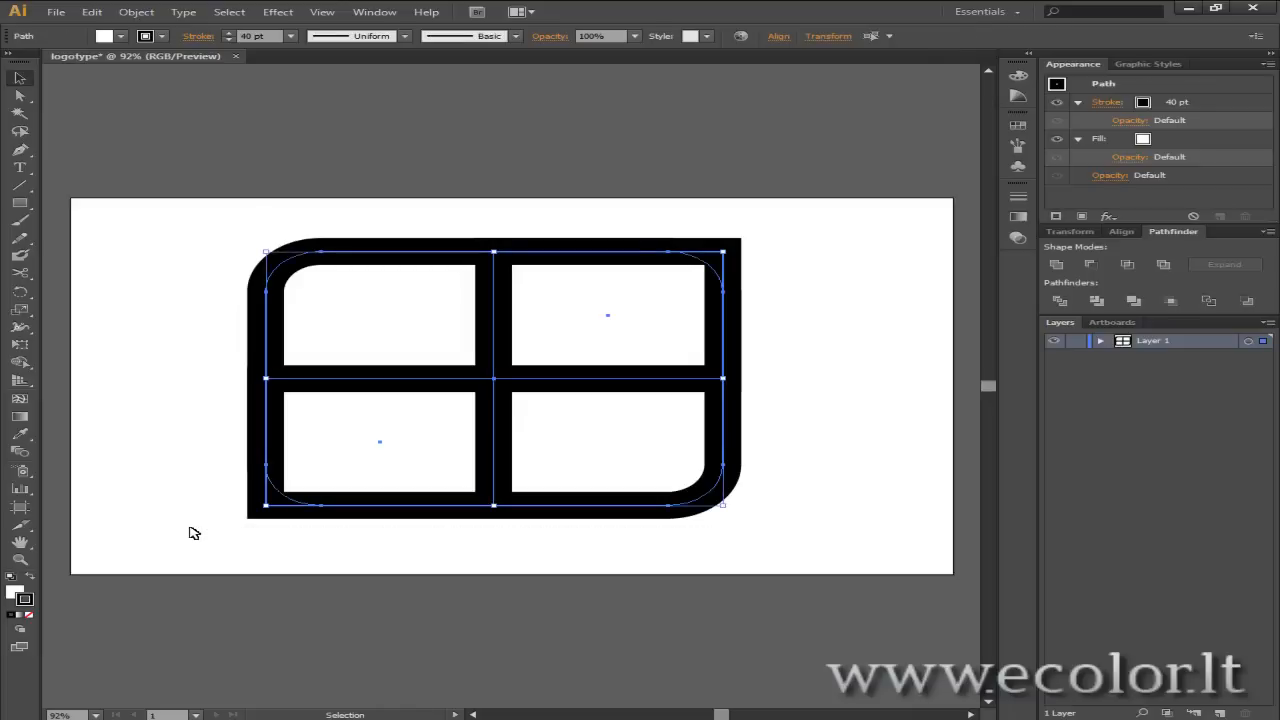
{"action": "left_click", "coordinate": [366, 12]}
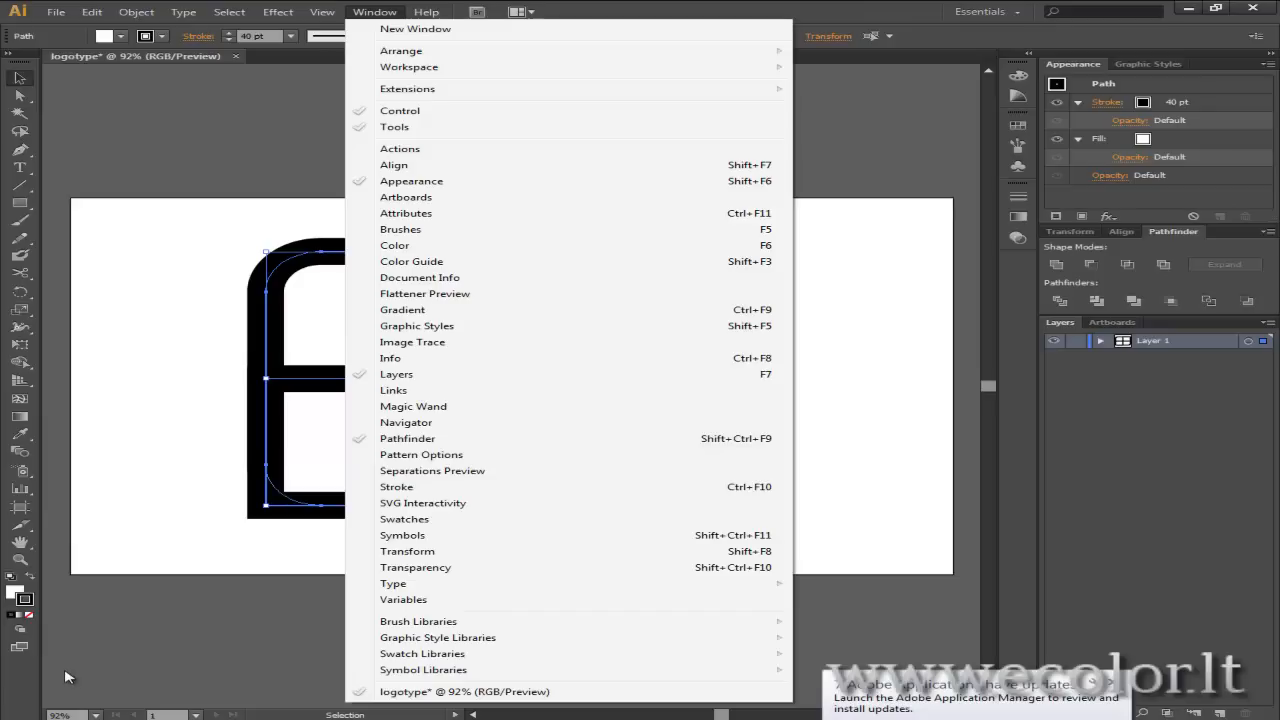
{"action": "left_click", "coordinate": [869, 311]}
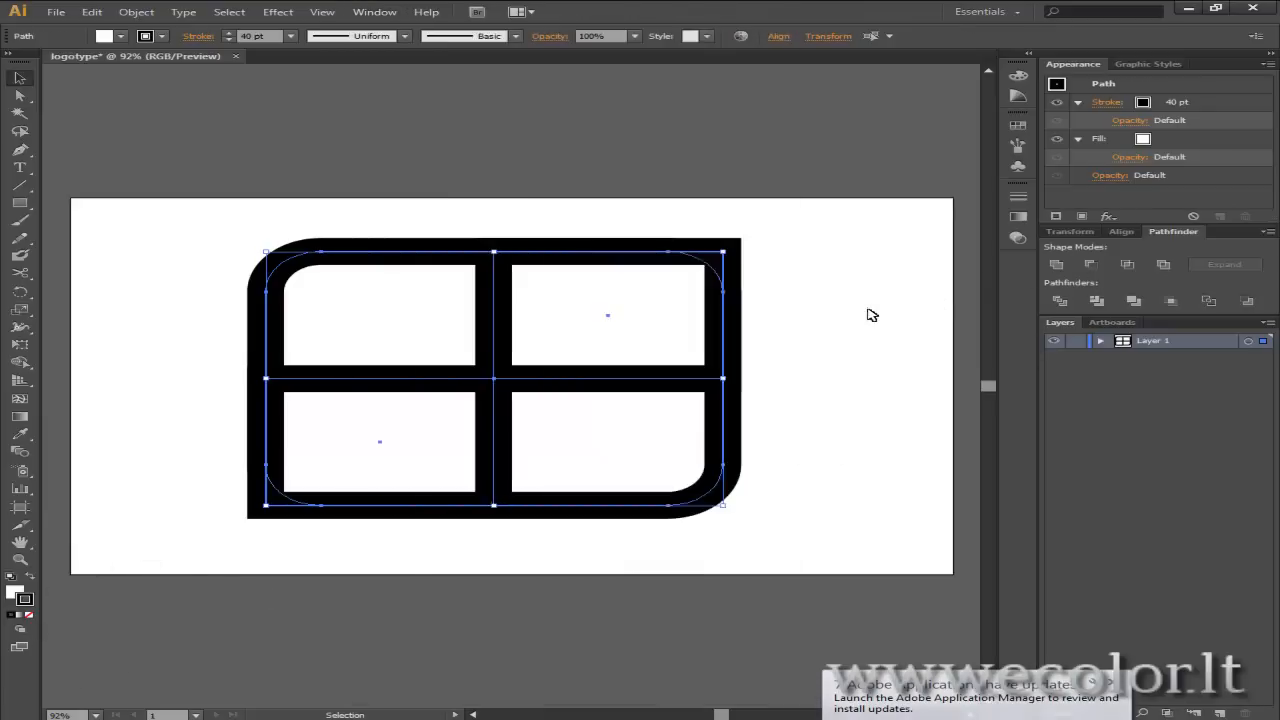
{"action": "left_click", "coordinate": [869, 311]}
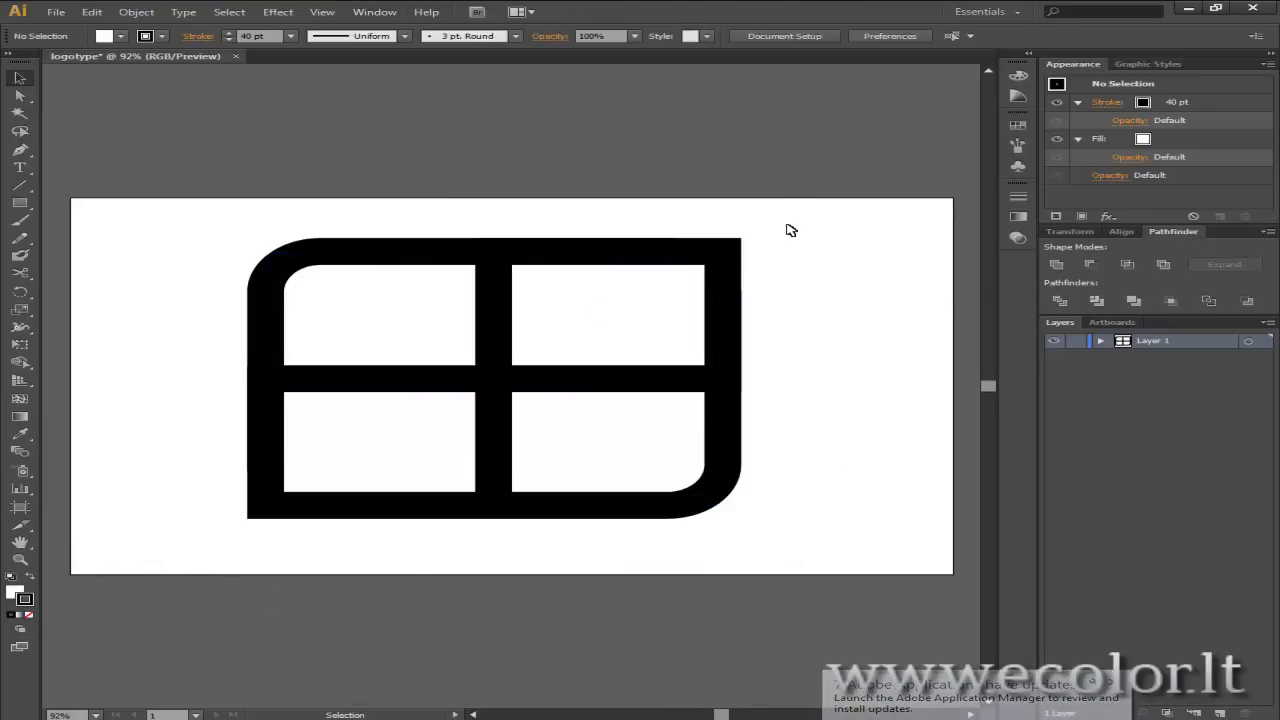
Unite the rounded rectangle and the two quarter rectangles into one shape with Pathfinder.
{"action": "left_click_drag", "start_coordinate": [783, 227], "coordinate": [200, 546]}
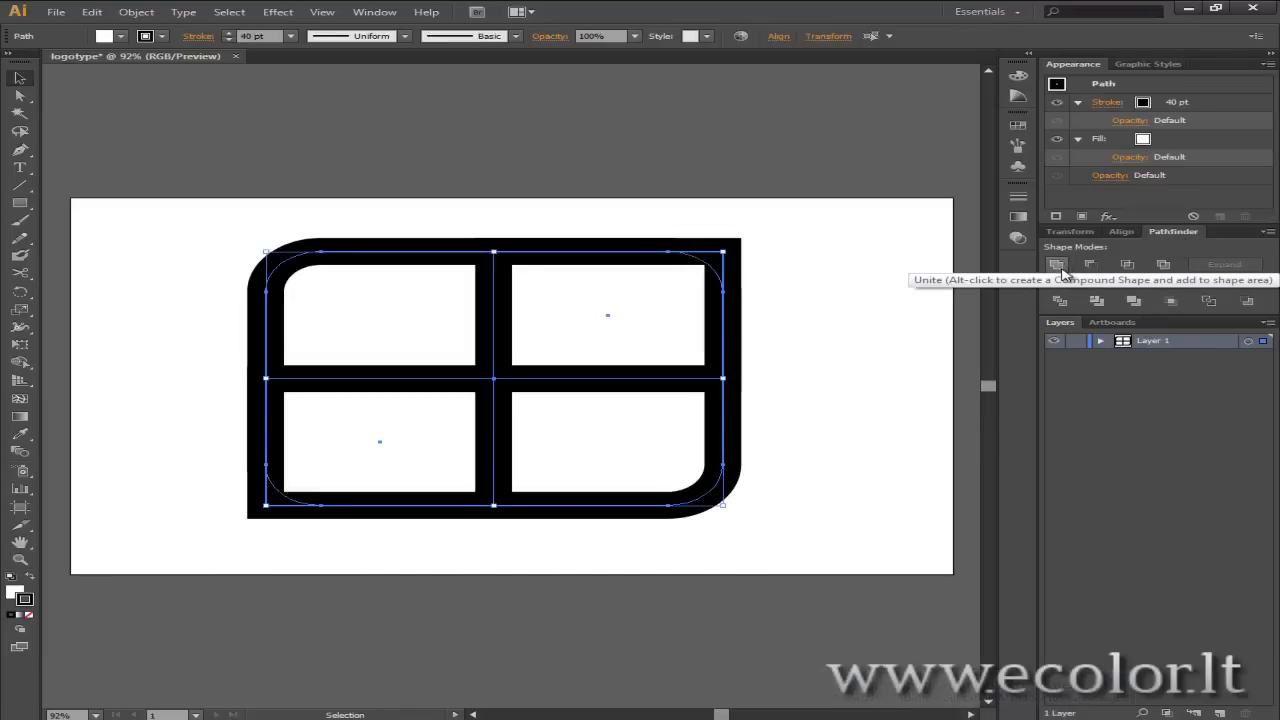
{"action": "left_click", "coordinate": [1058, 270]}
{"action": "left_click", "coordinate": [800, 373]}
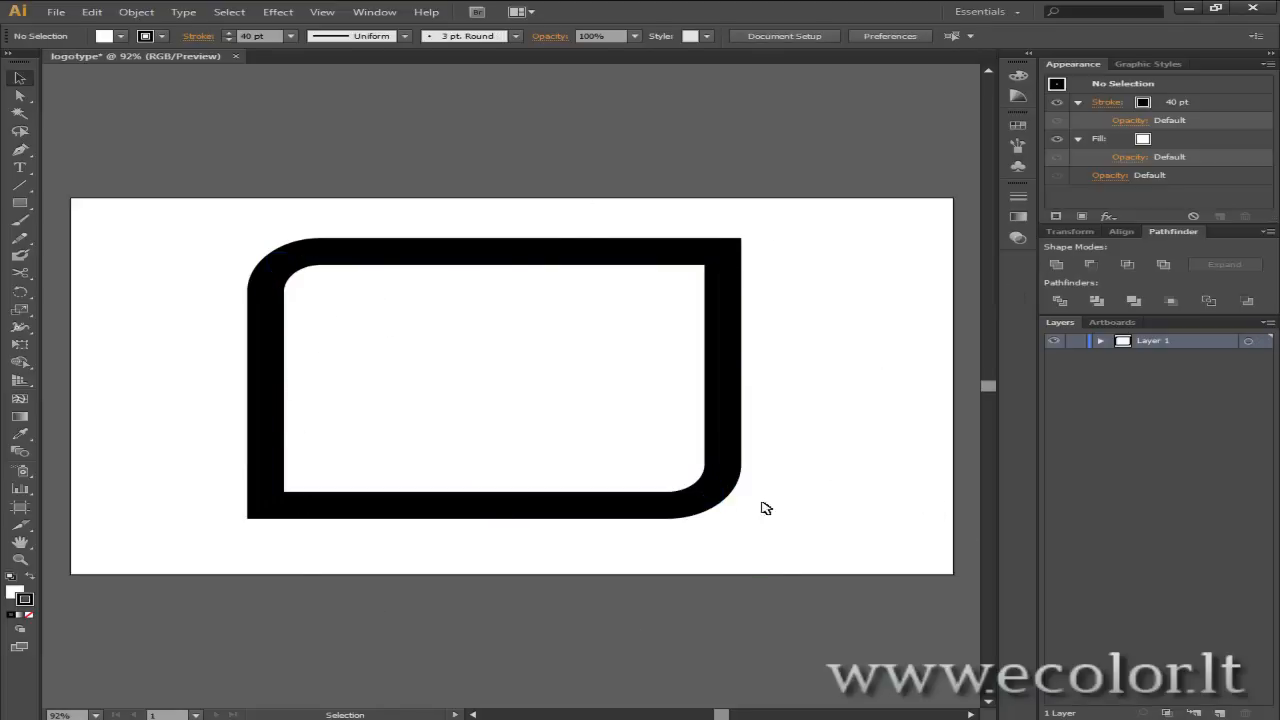
Scale the united shape proportionally to less than half its size from its lower-right corner and set its stroke to 24 pt.
{"action": "left_click", "coordinate": [728, 299]}
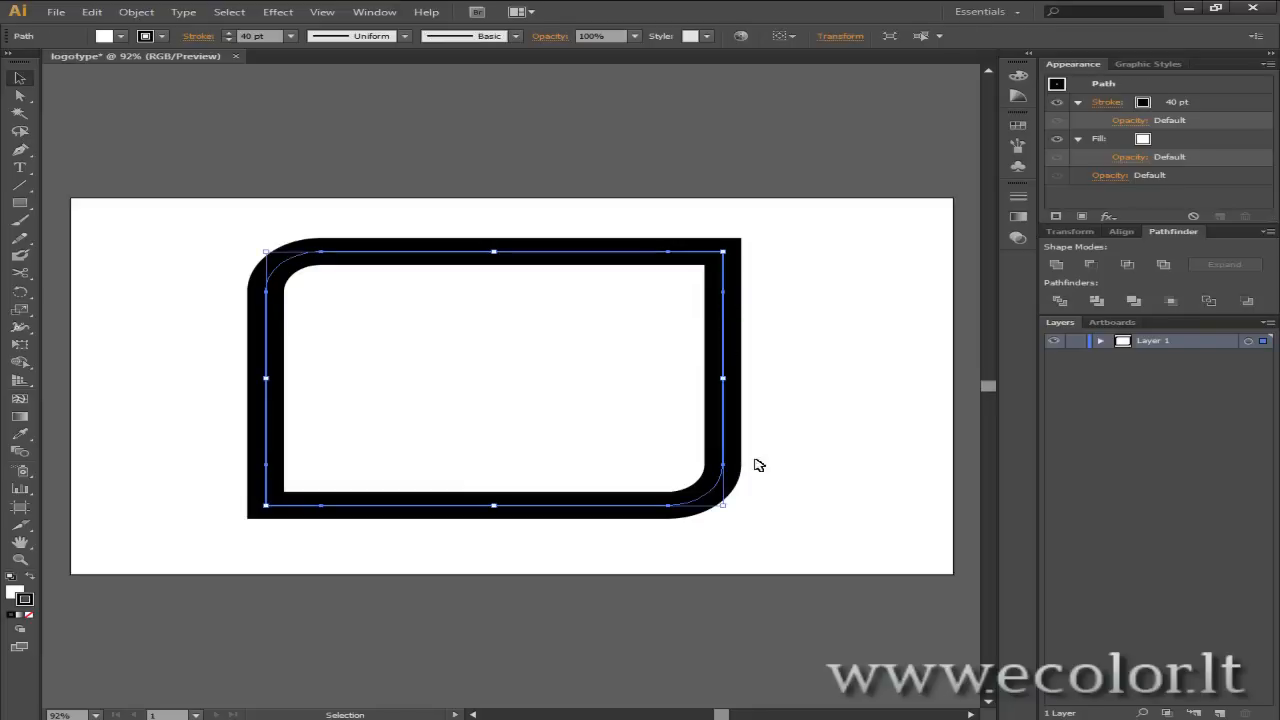
{"action": "key", "text": "shift"}
{"action": "left_click_drag", "start_coordinate": [724, 506], "coordinate": [471, 371]}
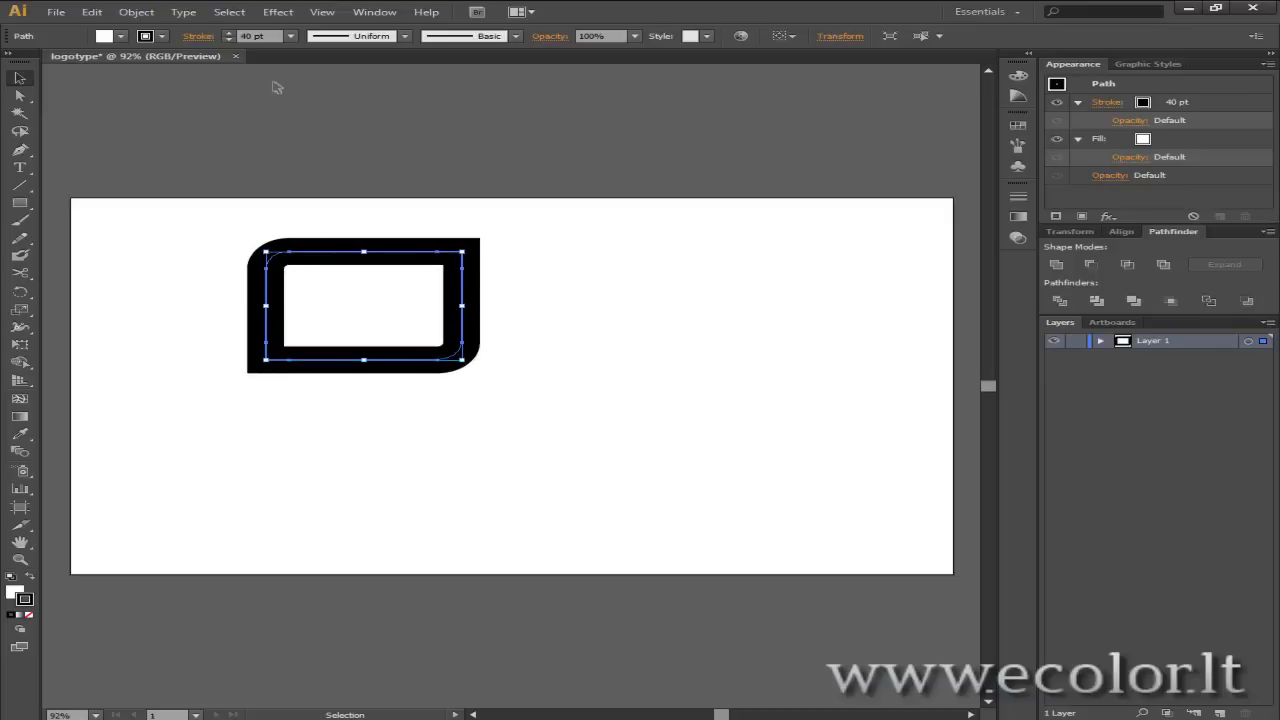
{"action": "double_click", "coordinate": [250, 35]}
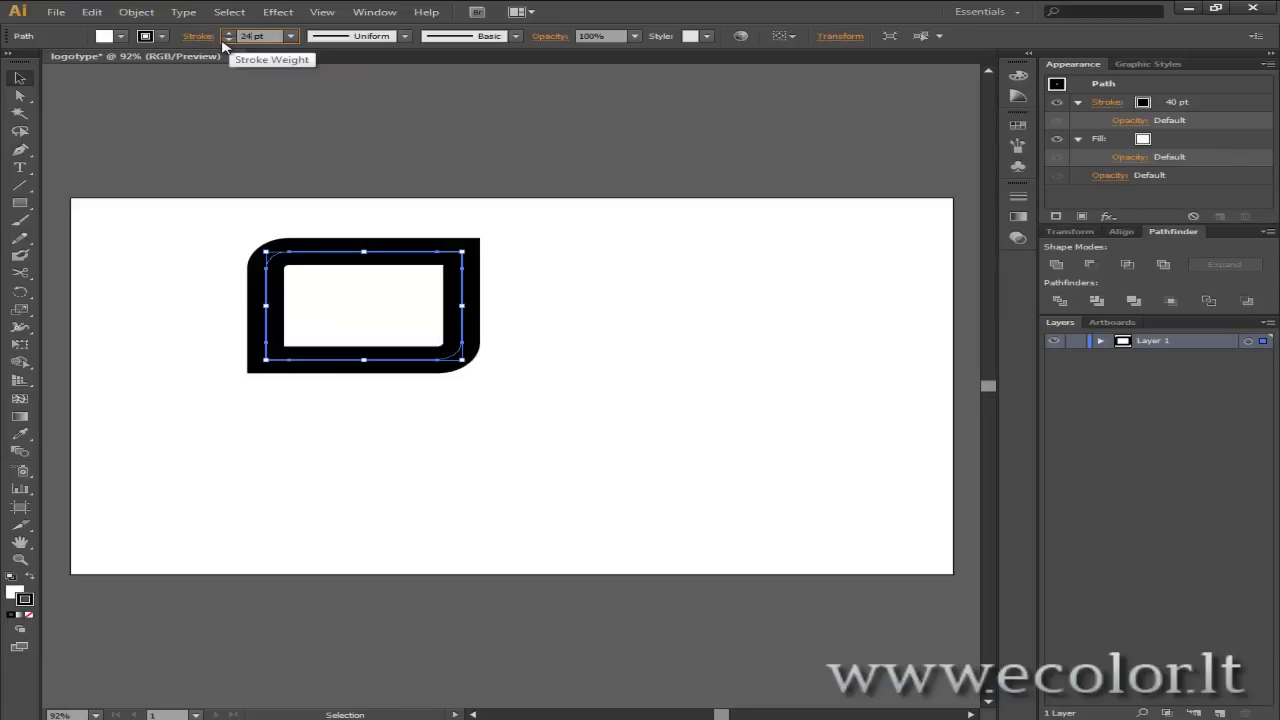
{"action": "left_click", "coordinate": [234, 220]}
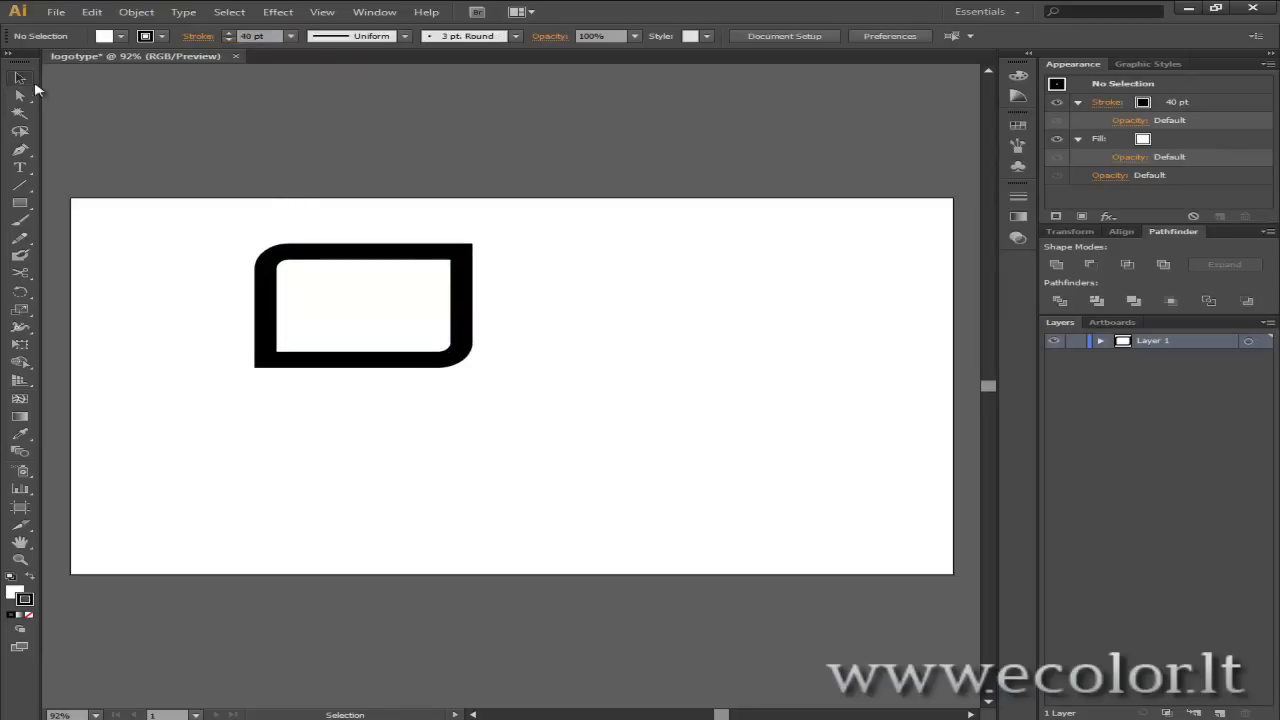
Move the shape to the upper-right part of the artboard and change its stroke color to light grey.
{"action": "mouse_move", "coordinate": [446, 263]}
{"action": "left_mouse_down"}
{"action": "mouse_move", "coordinate": [749, 243]}
{"action": "mouse_move", "coordinate": [723, 251]}
{"action": "mouse_move", "coordinate": [742, 259]}
{"action": "left_mouse_up"}
{"action": "double_click", "coordinate": [26, 601]}
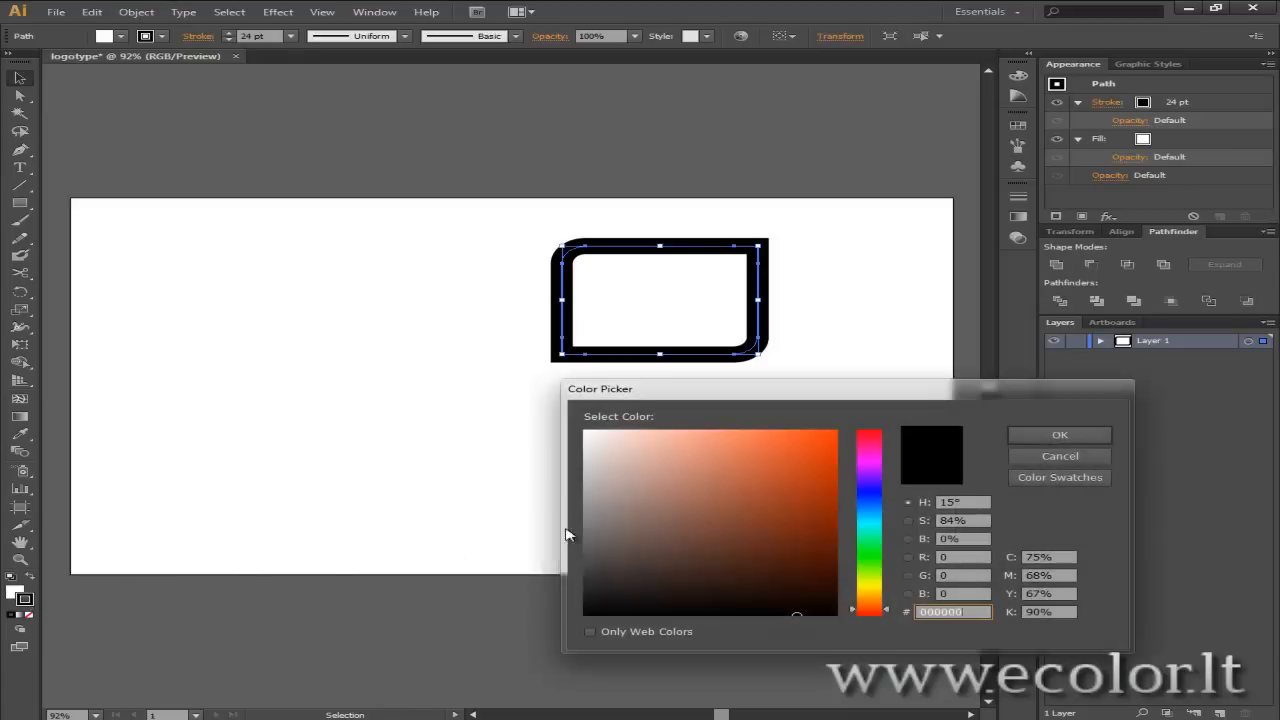
{"action": "left_click_drag", "start_coordinate": [591, 443], "coordinate": [579, 460]}
{"action": "key", "text": "Return"}
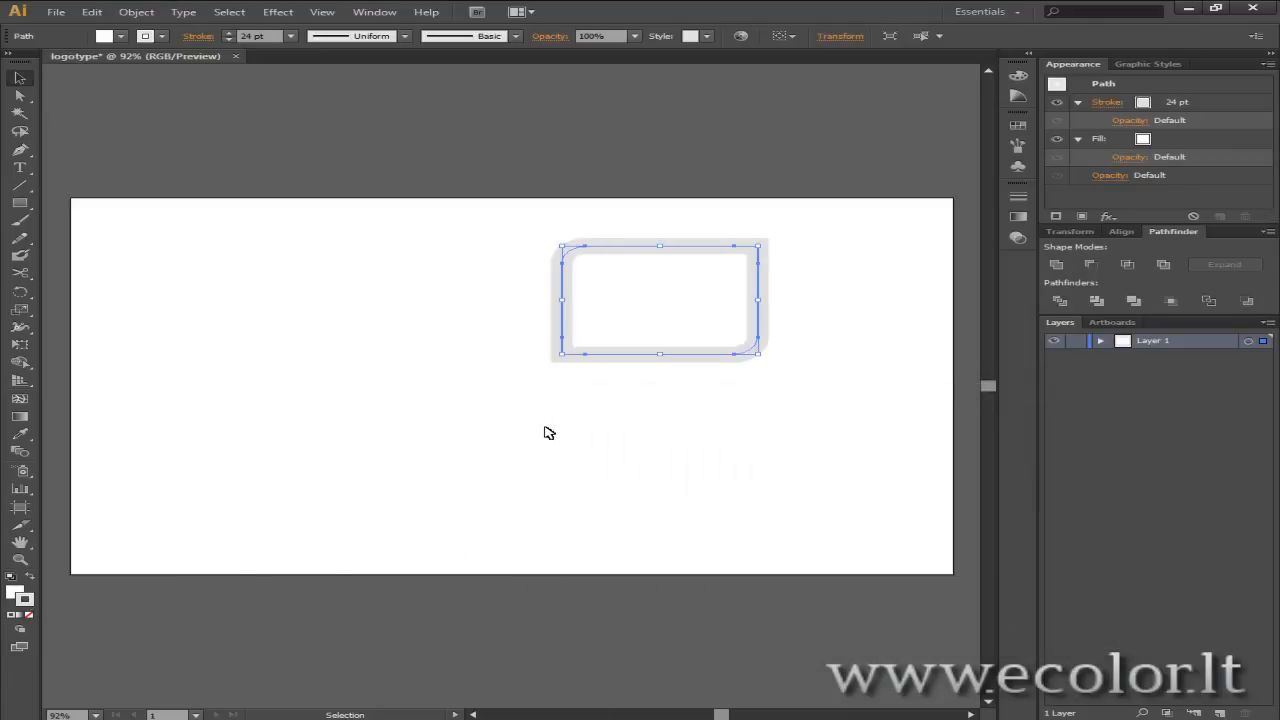
{"action": "left_click", "coordinate": [543, 431]}
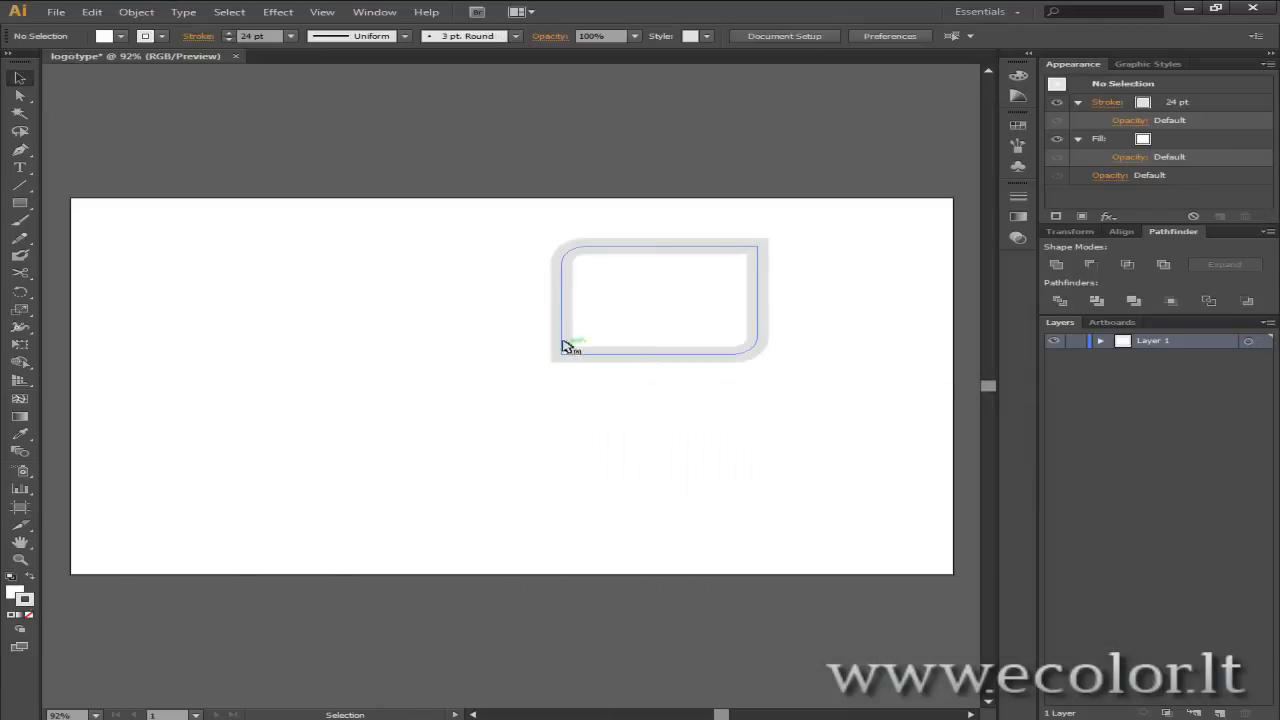
Copy the light grey shape and paste a duplicate onto the artboard.
{"action": "left_click", "coordinate": [770, 316]}
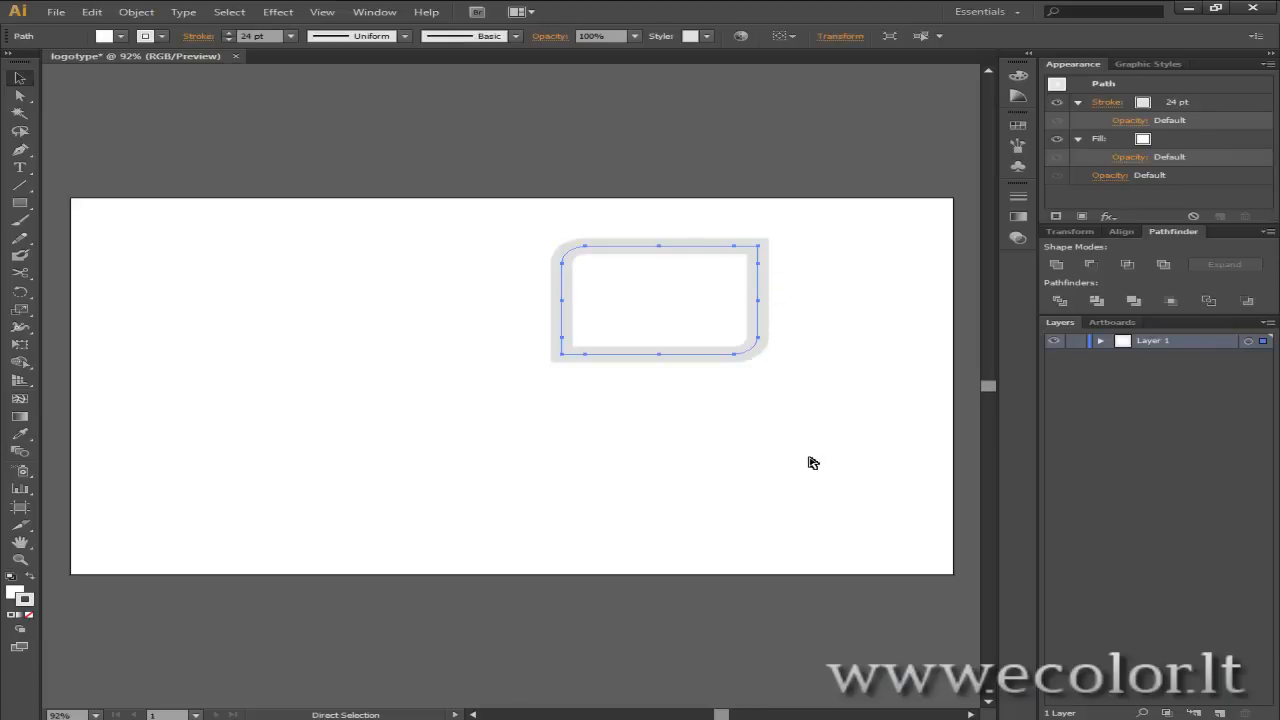
{"action": "key", "text": "ctrl+v"}
{"action": "key", "text": "v"}
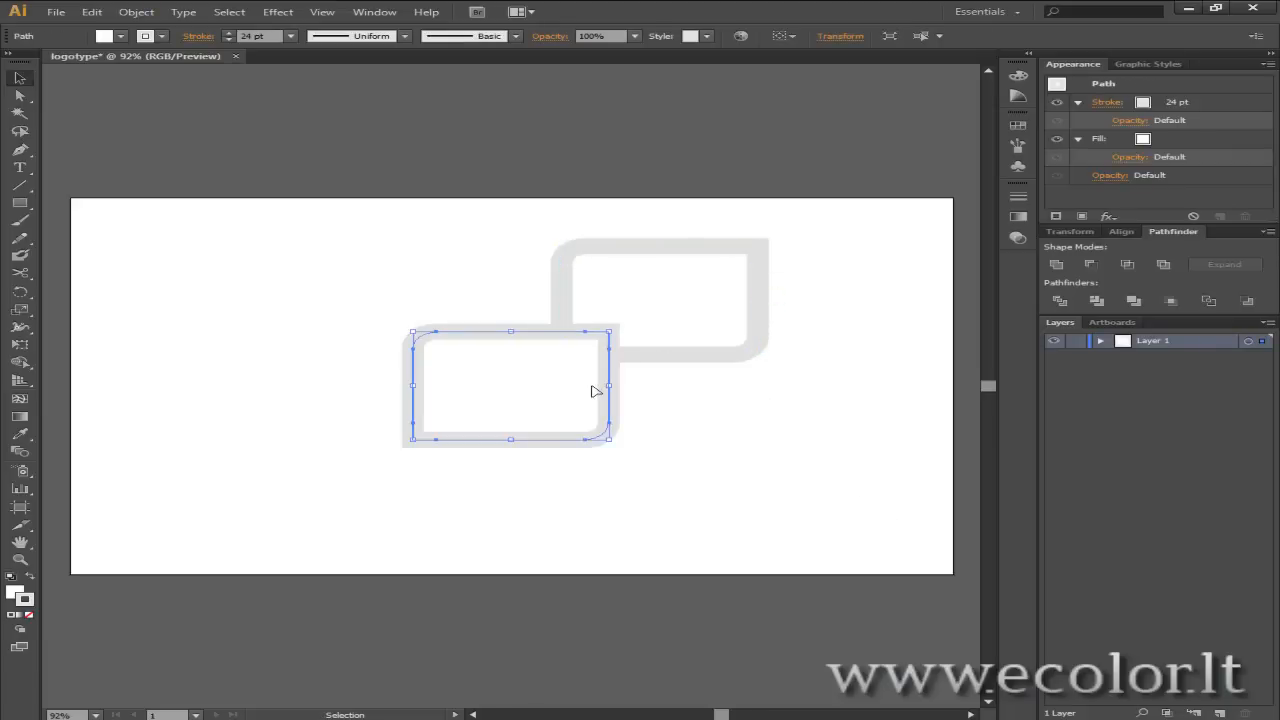
Move the pasted duplicate to the left of the original shape, level with it, and reflect it across the vertical axis.
{"action": "left_click_drag", "start_coordinate": [611, 397], "coordinate": [502, 310]}
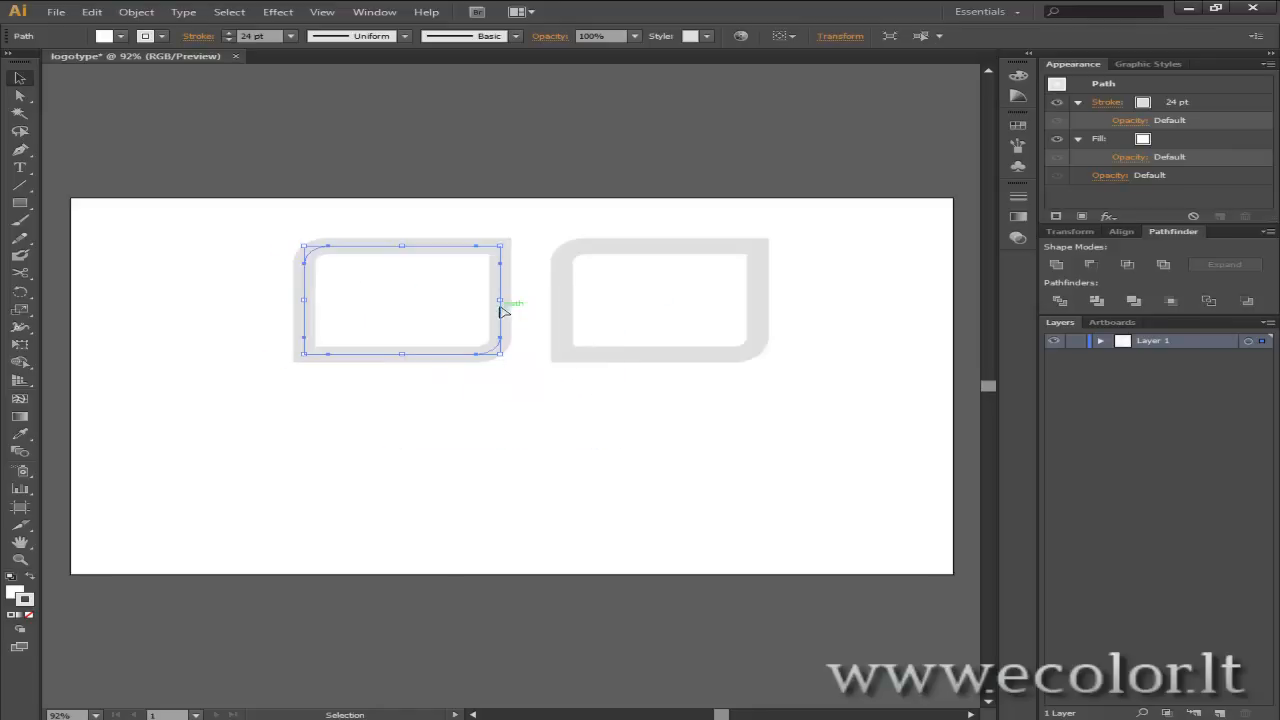
{"action": "right_click", "coordinate": [500, 326]}
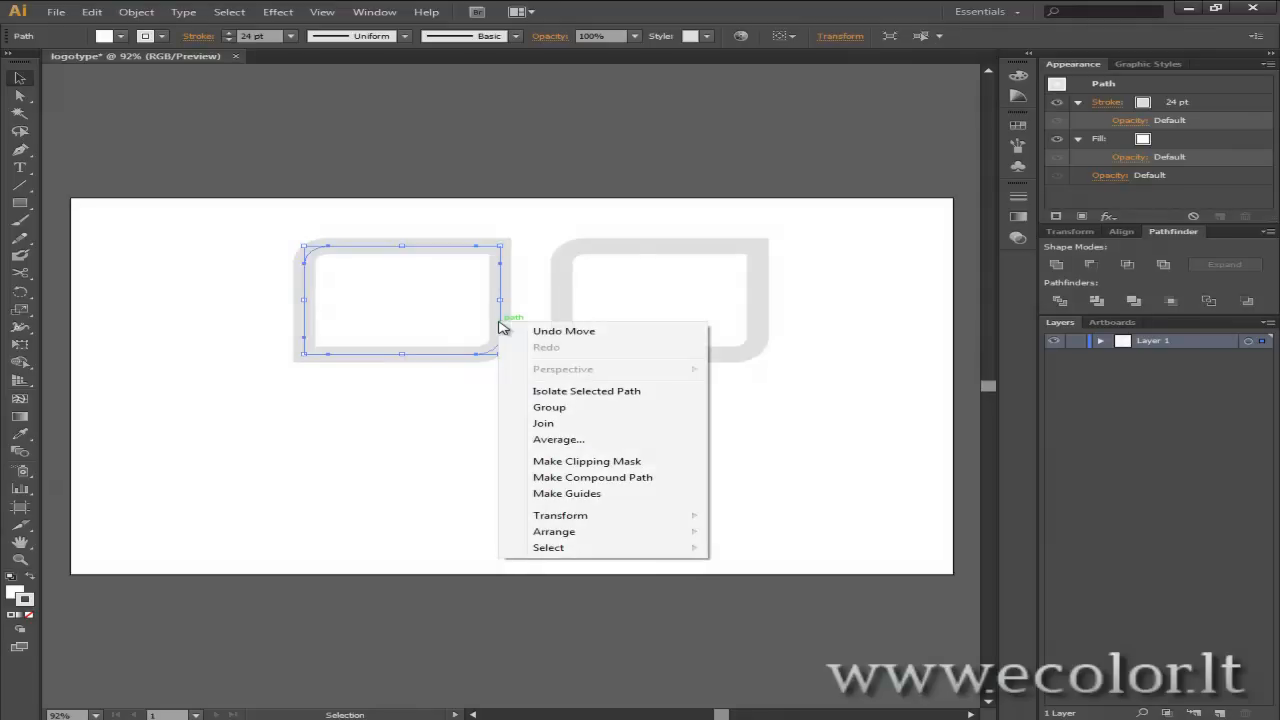
{"action": "mouse_move", "coordinate": [563, 522]}
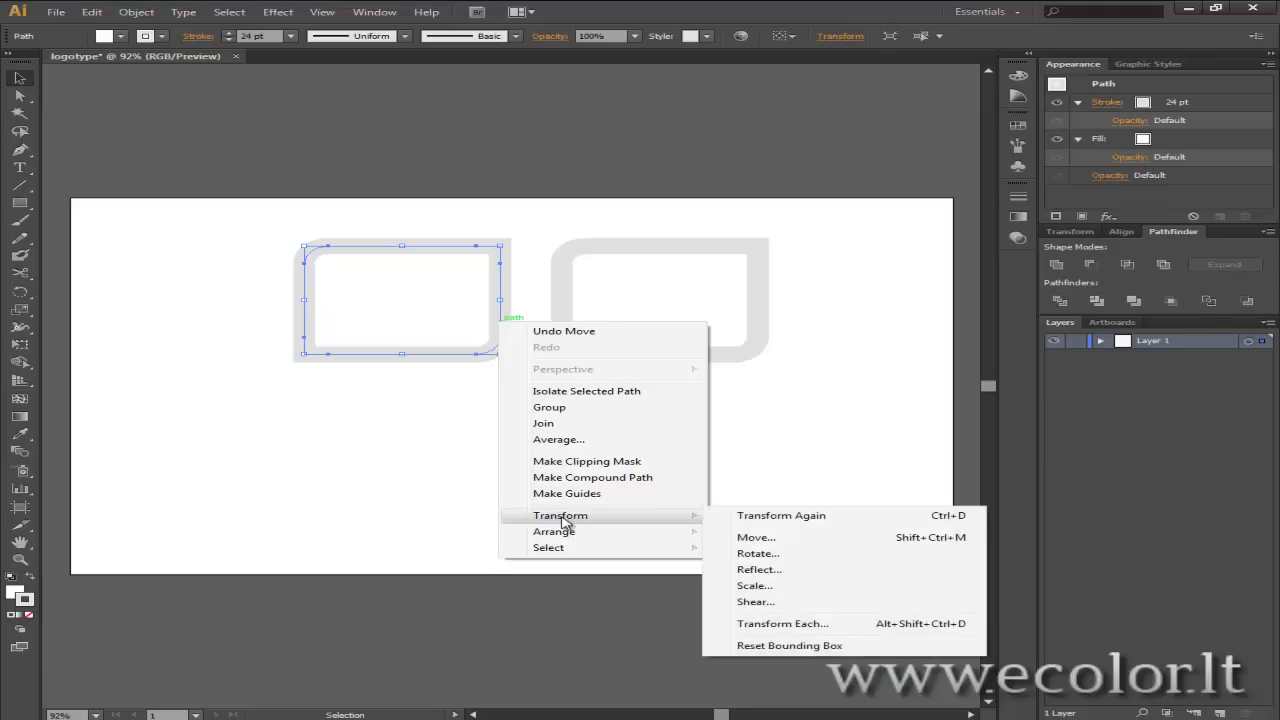
{"action": "left_click", "coordinate": [759, 570]}
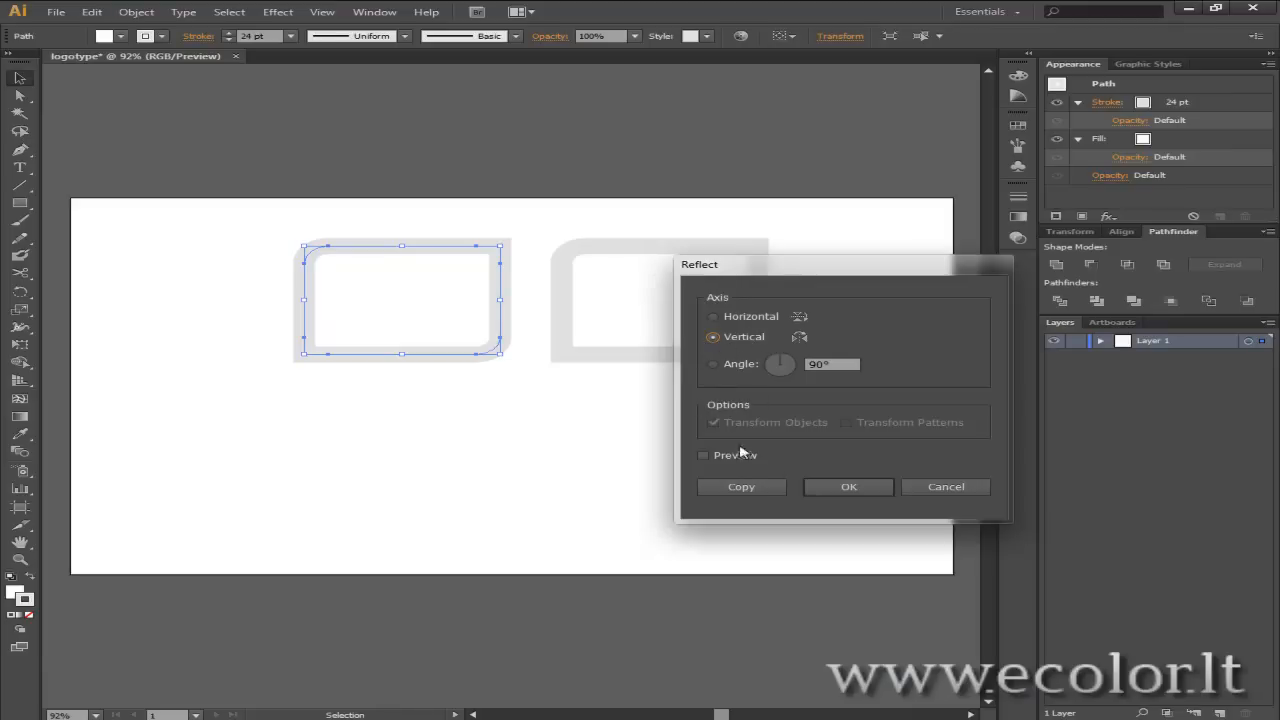
{"action": "left_click", "coordinate": [826, 489]}
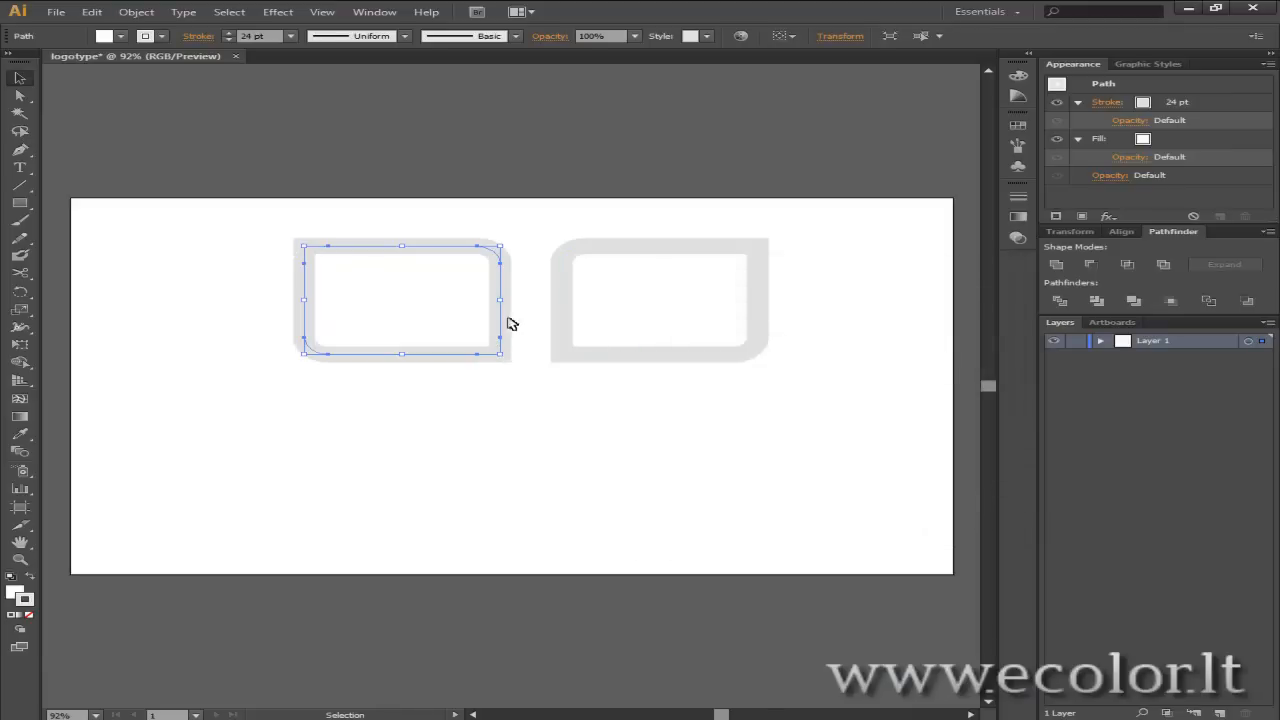
Move the reflected shape closer to the light grey one and set its stroke color to C1C1C1.
{"action": "left_click_drag", "start_coordinate": [494, 327], "coordinate": [525, 328]}
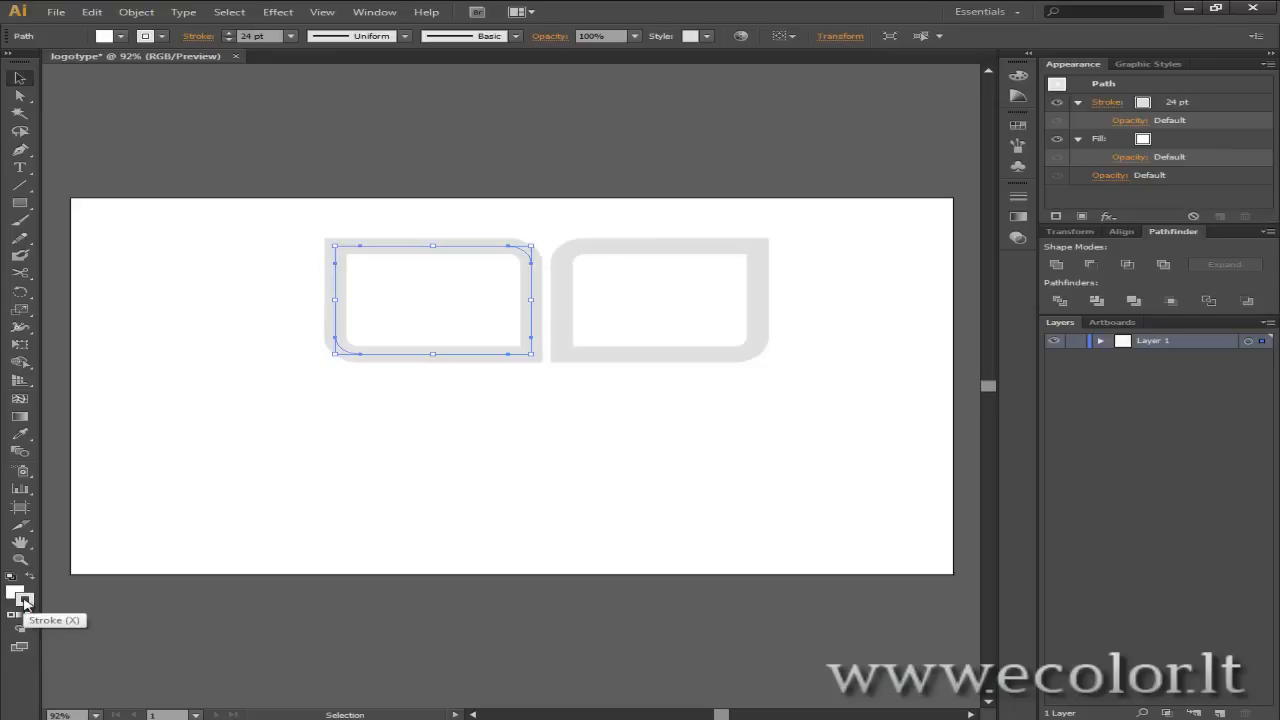
{"action": "double_click", "coordinate": [25, 600]}
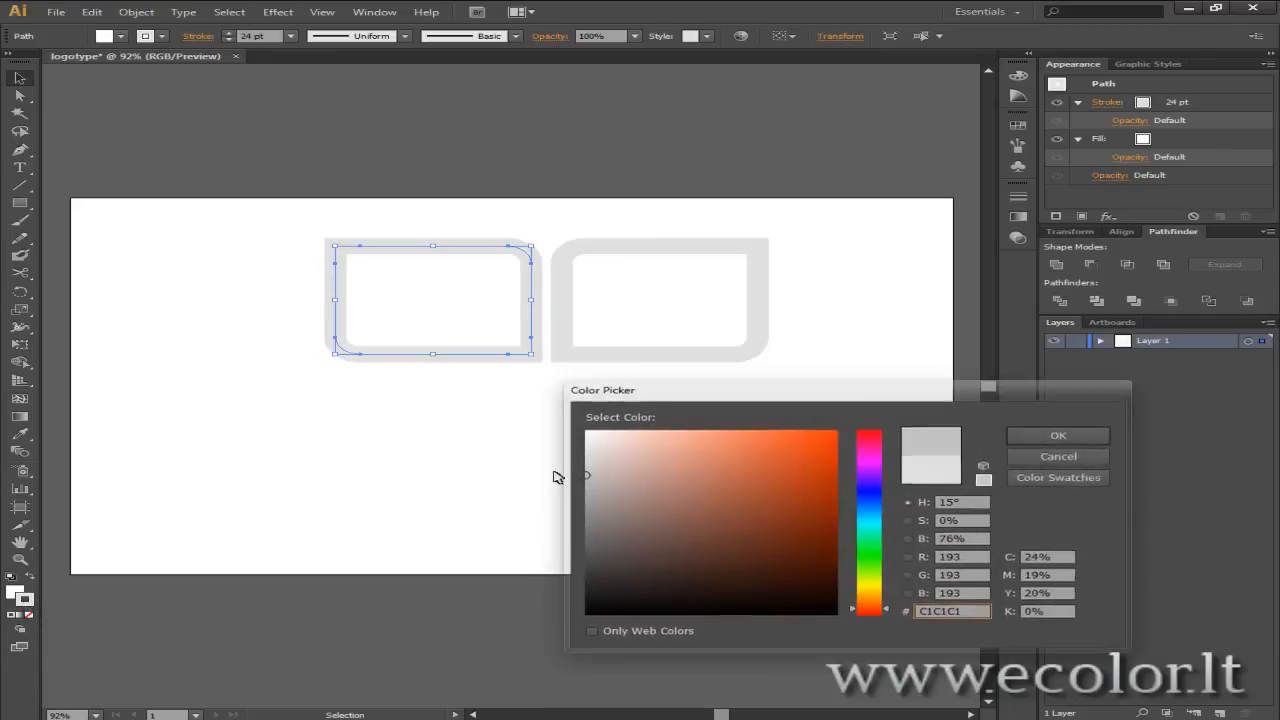
{"action": "key", "text": "Return"}
Move and nudge the darker shape horizontally until its right stroke covers the left stroke of the light grey shape, and deselect it.
{"action": "left_click_drag", "start_coordinate": [518, 335], "coordinate": [553, 336]}
{"action": "scroll", "coordinate": [605, 340], "scroll_direction": "up", "scroll_amount": 3}
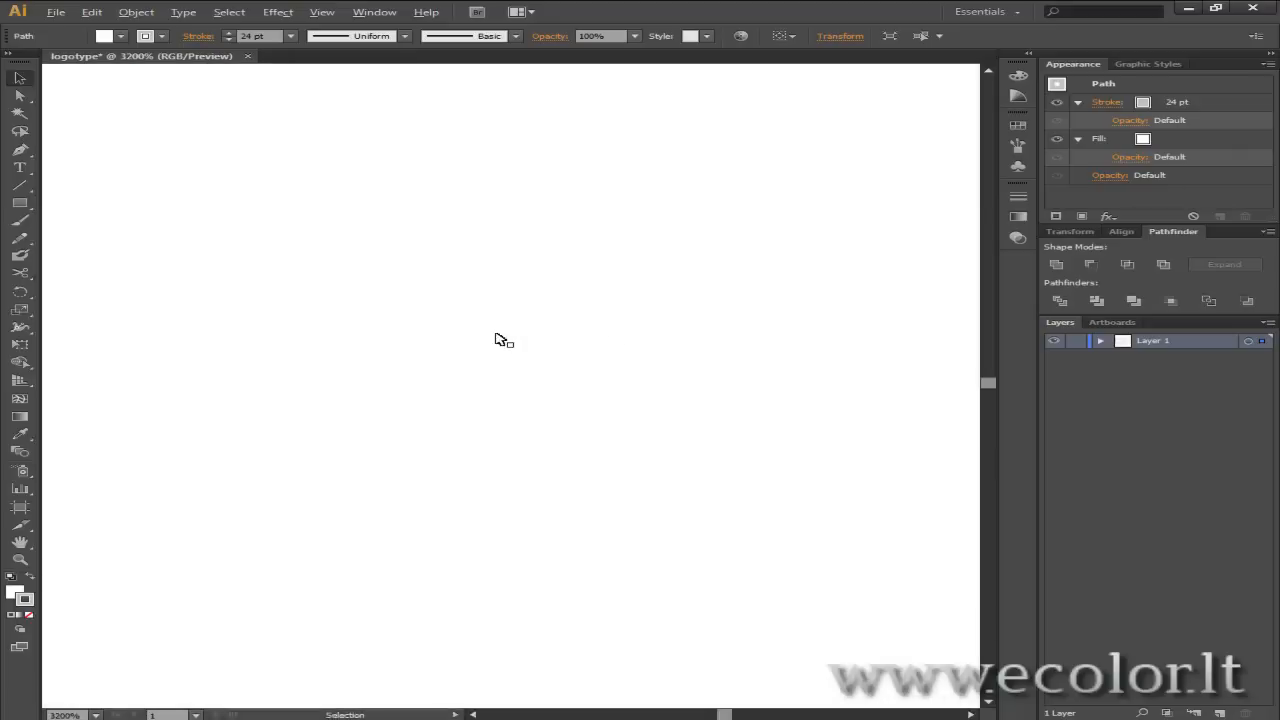
{"action": "key", "text": "Left"}
{"action": "key", "text": "Left"}
{"action": "key", "text": "Left"}
{"action": "key", "text": "Left"}
{"action": "key", "text": "Left"}
{"action": "key", "text": "Left"}
{"action": "key", "text": "Left"}
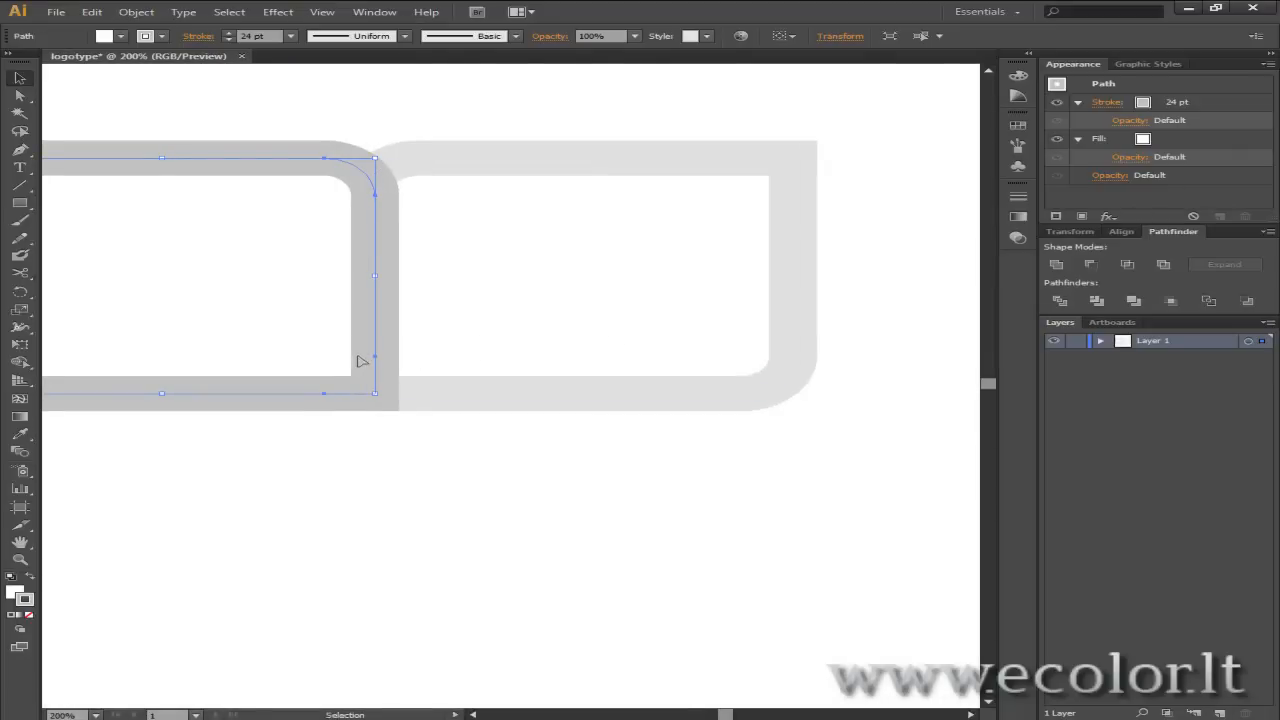
{"action": "key", "text": "Right"}
{"action": "key", "text": "Right"}
{"action": "key", "text": "Right"}
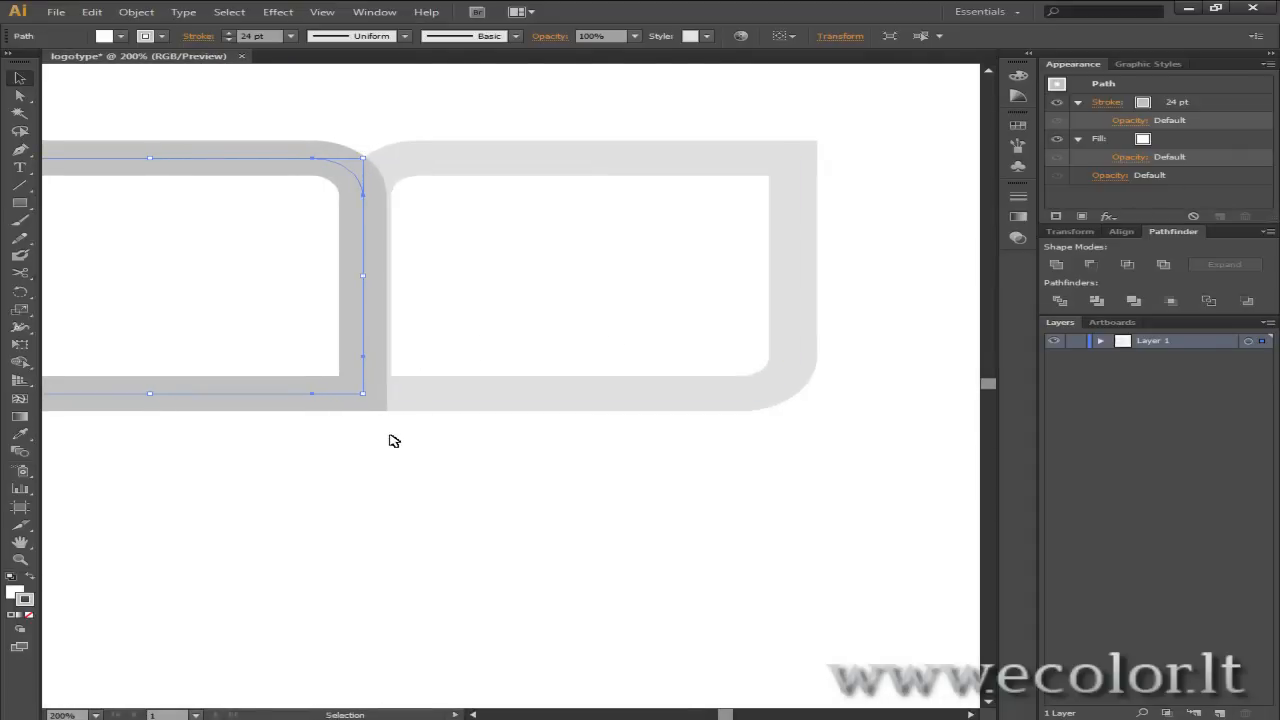
{"action": "left_click", "coordinate": [394, 442]}
Copy the C1C1C1 shape, paste a duplicate and move it below the light grey shape.
{"action": "scroll", "coordinate": [355, 385], "scroll_direction": "down", "scroll_amount": 7}
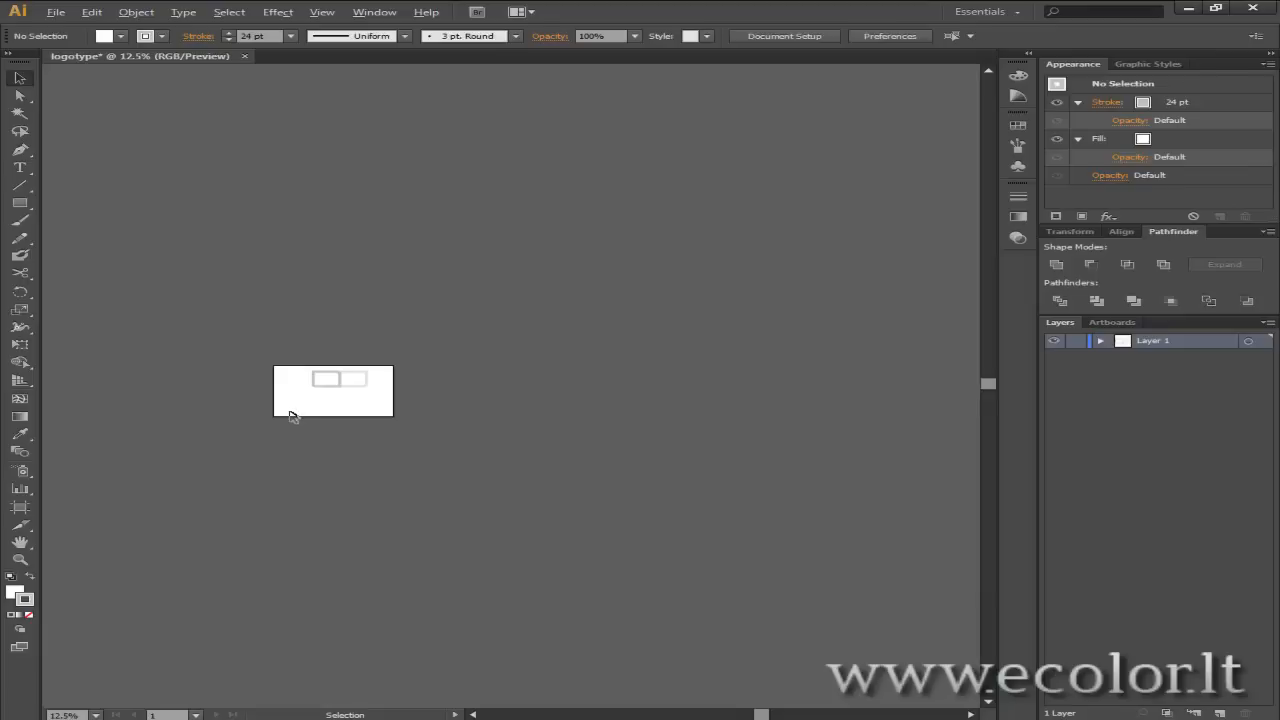
{"action": "scroll", "coordinate": [291, 414], "scroll_direction": "up", "scroll_amount": 6}
{"action": "scroll", "coordinate": [780, 242], "scroll_direction": "up", "scroll_amount": 1}
{"action": "scroll", "coordinate": [916, 265], "scroll_direction": "up", "scroll_amount": 2}
{"action": "scroll", "coordinate": [903, 457], "scroll_direction": "up", "scroll_amount": 3}
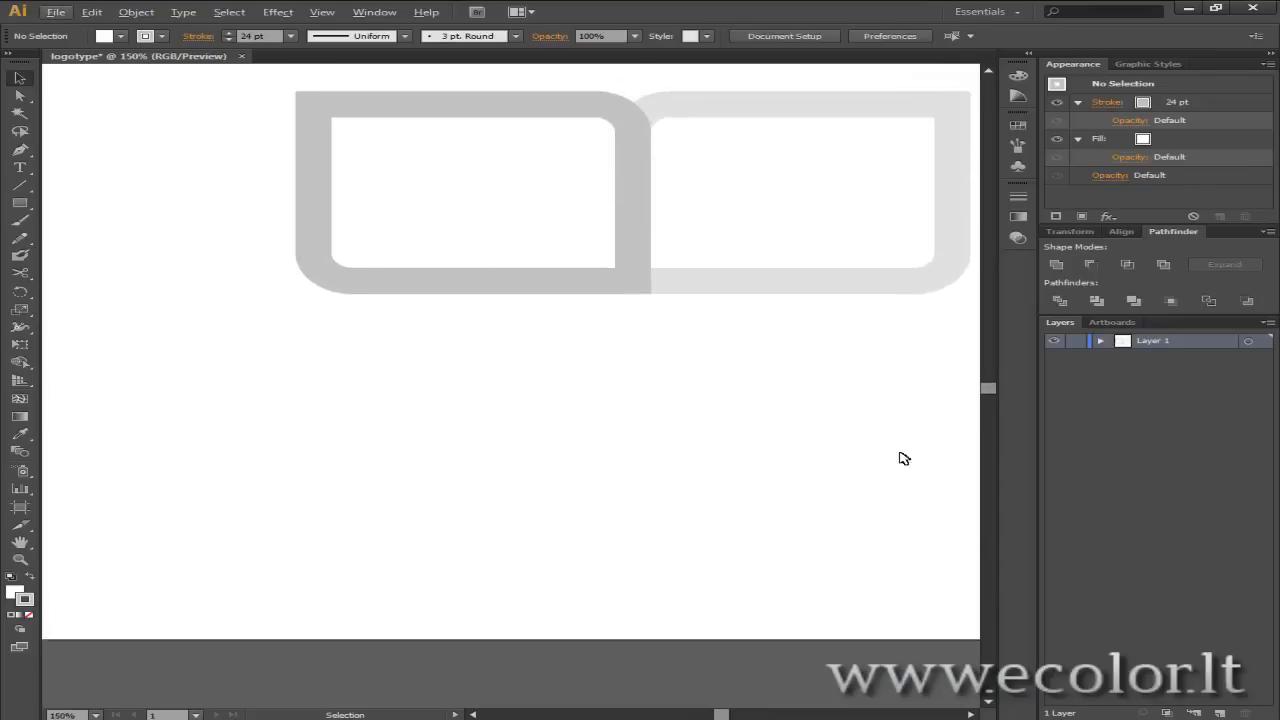
{"action": "scroll", "coordinate": [722, 716], "scroll_direction": "right", "scroll_amount": 2}
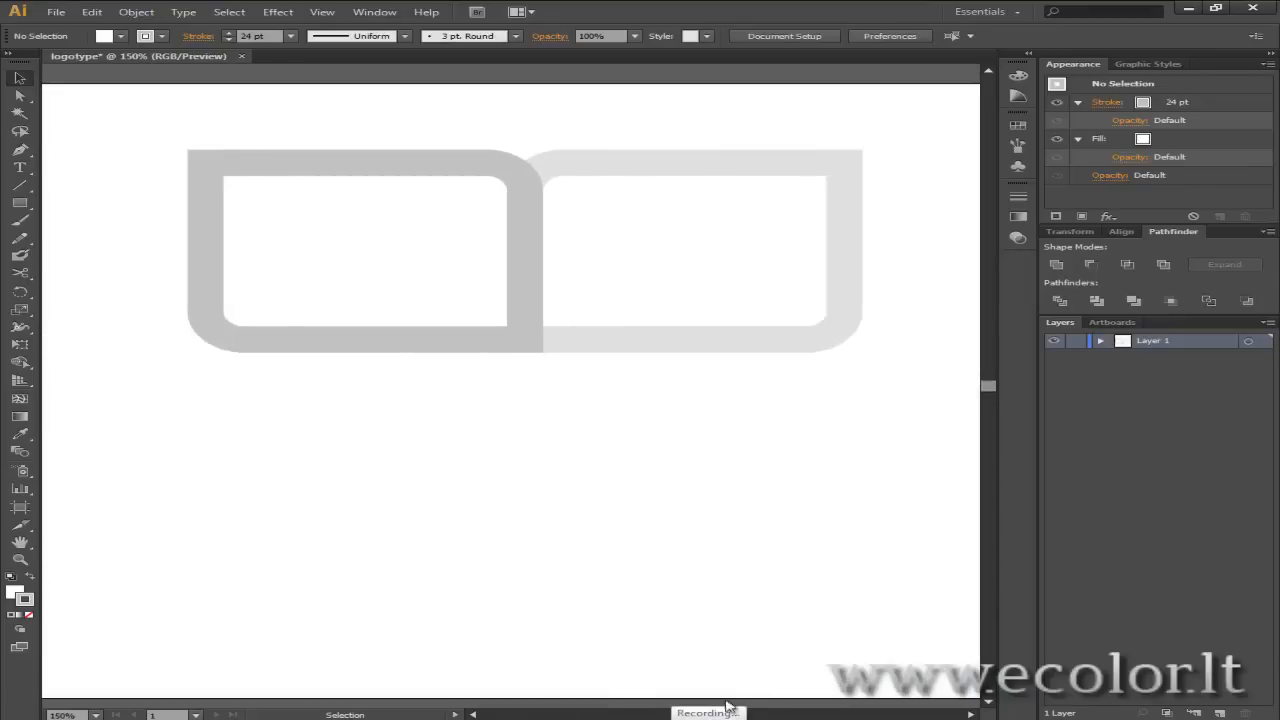
{"action": "left_click", "coordinate": [214, 177]}
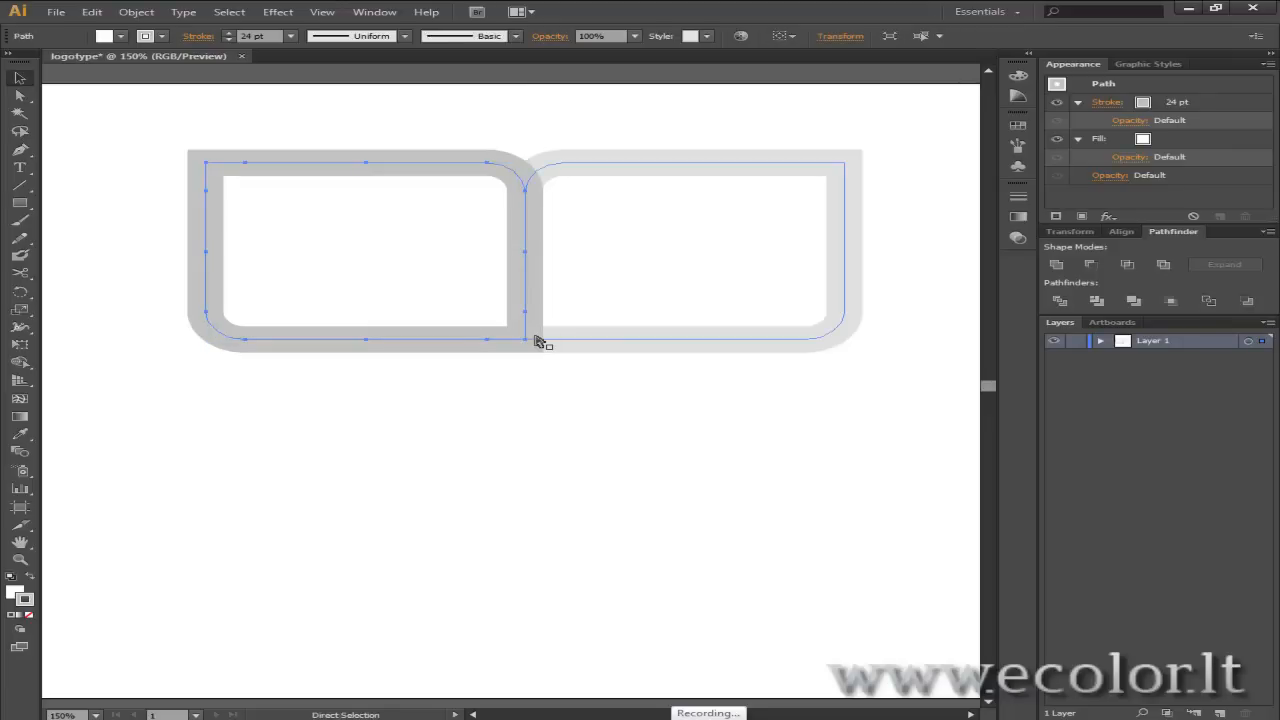
{"action": "key", "text": "ctrl+c"}
{"action": "key", "text": "ctrl+v"}
{"action": "left_click_drag", "start_coordinate": [364, 380], "coordinate": [569, 511]}
Reflect the lower duplicate across the vertical axis, and reflect it once more to restore its orientation.
{"action": "right_click", "coordinate": [892, 524]}
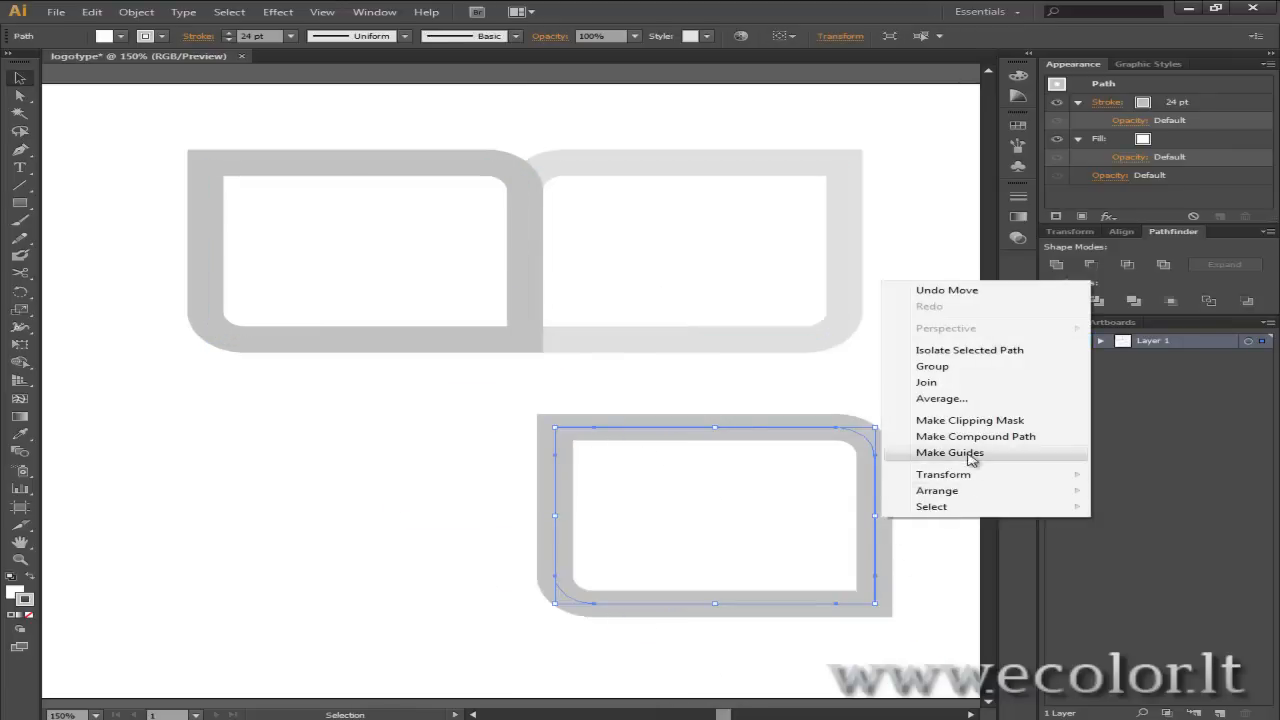
{"action": "mouse_move", "coordinate": [932, 482]}
{"action": "left_click", "coordinate": [702, 528]}
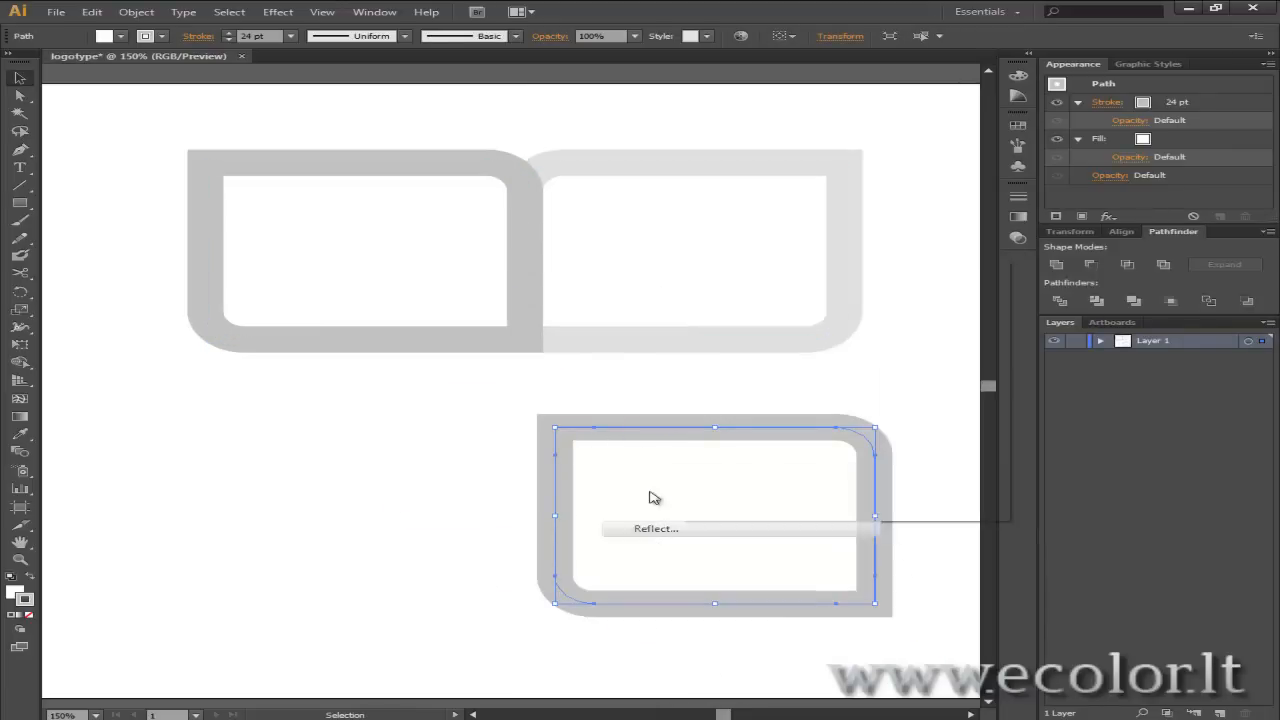
{"action": "left_click", "coordinate": [830, 490]}
{"action": "right_click", "coordinate": [868, 502]}
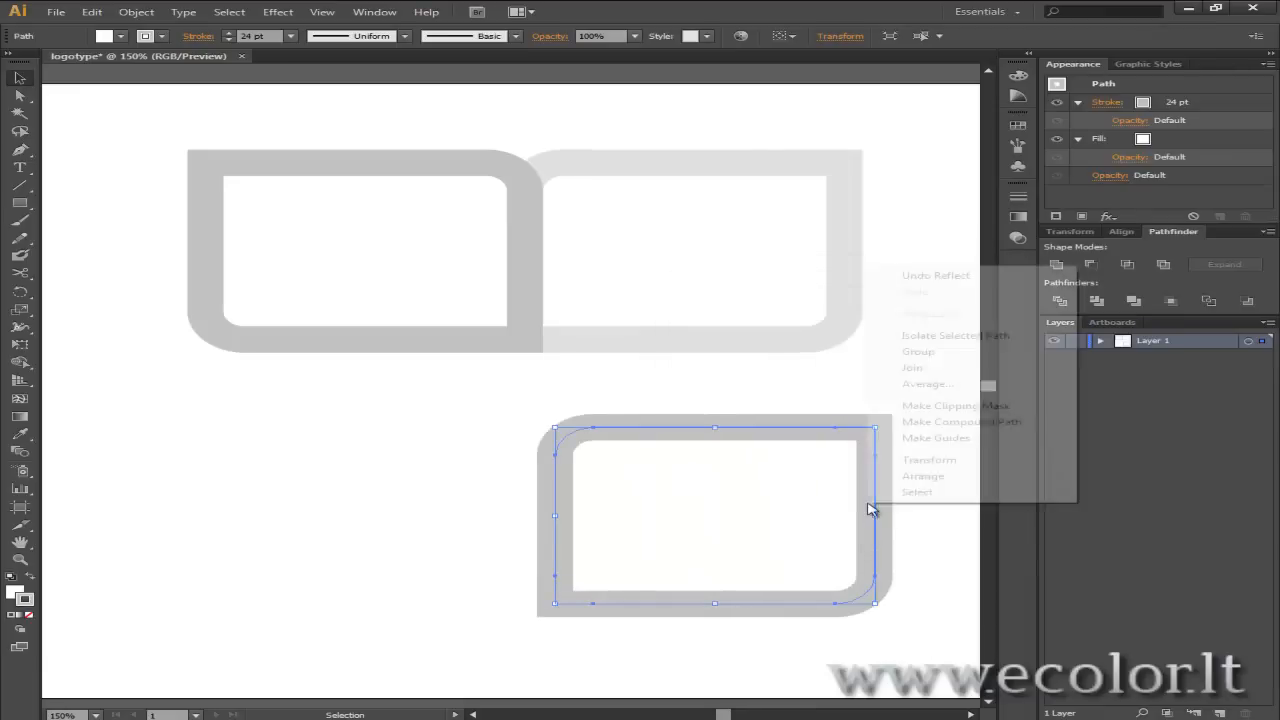
{"action": "mouse_move", "coordinate": [932, 467]}
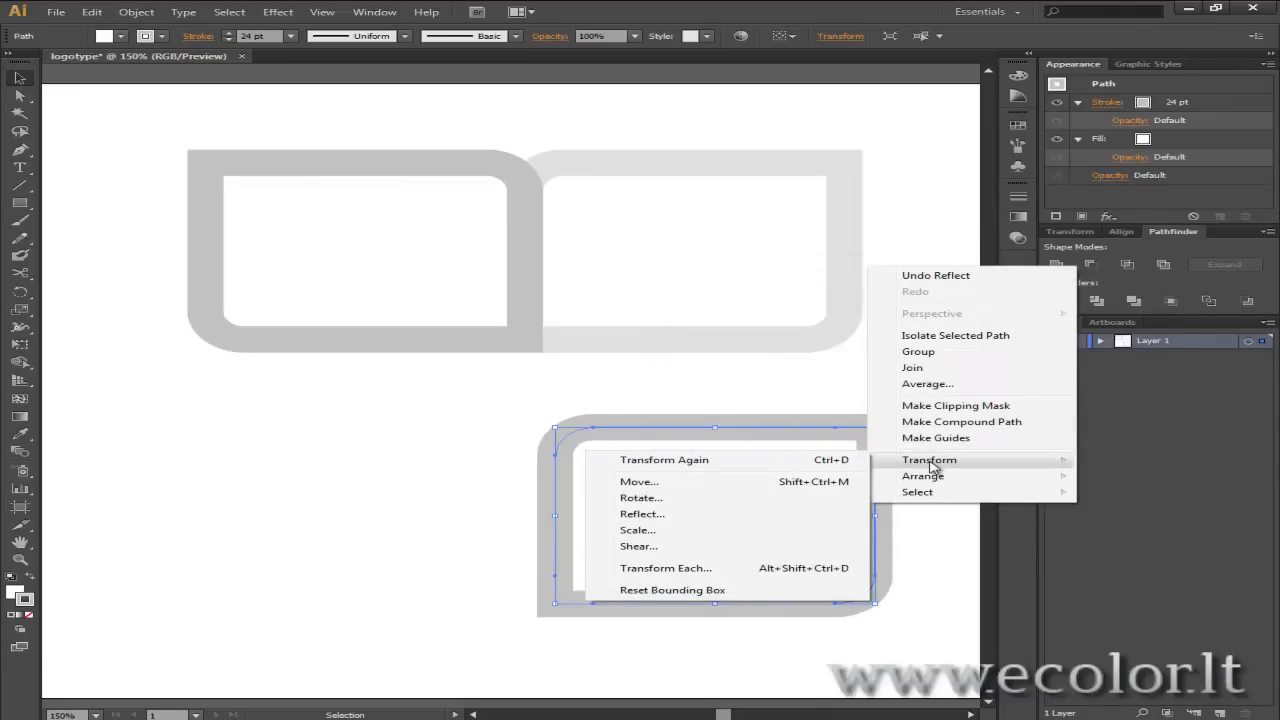
{"action": "left_click", "coordinate": [812, 519]}
{"action": "left_click", "coordinate": [780, 488]}
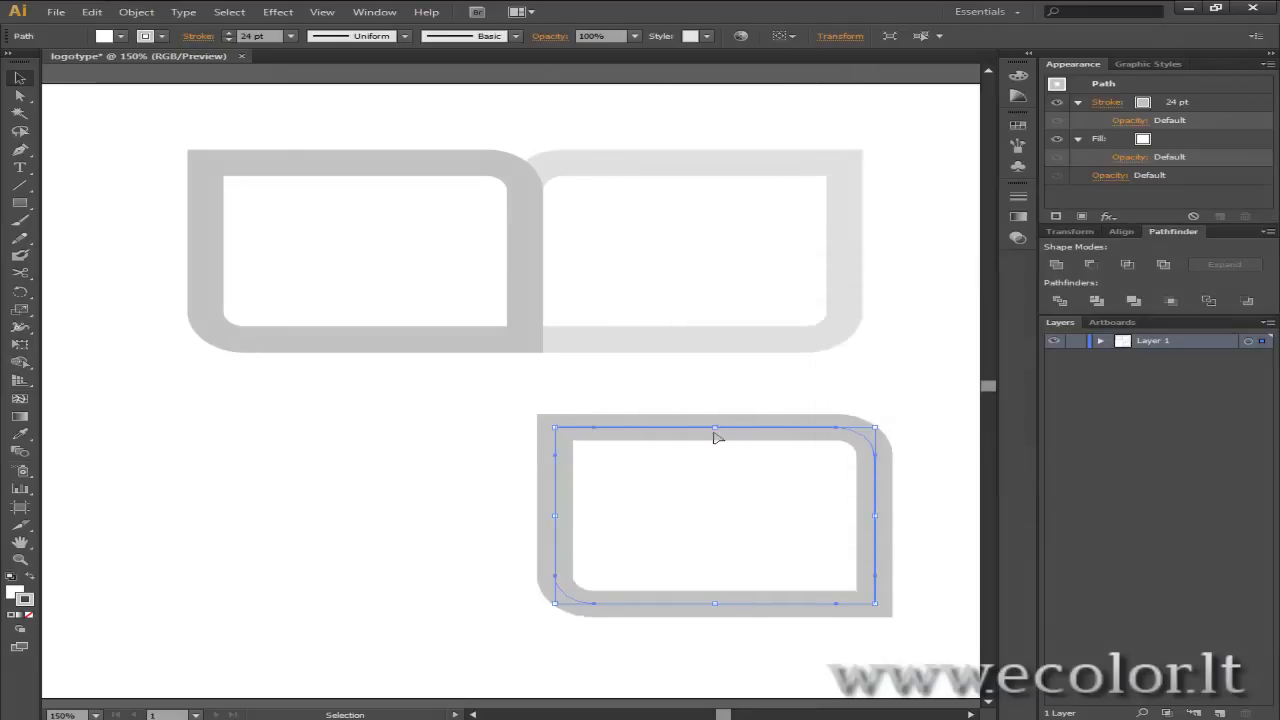
Move the duplicate up against the light grey shape's bottom edge and set its stroke color to 969696.
{"action": "left_click_drag", "start_coordinate": [716, 437], "coordinate": [690, 365]}
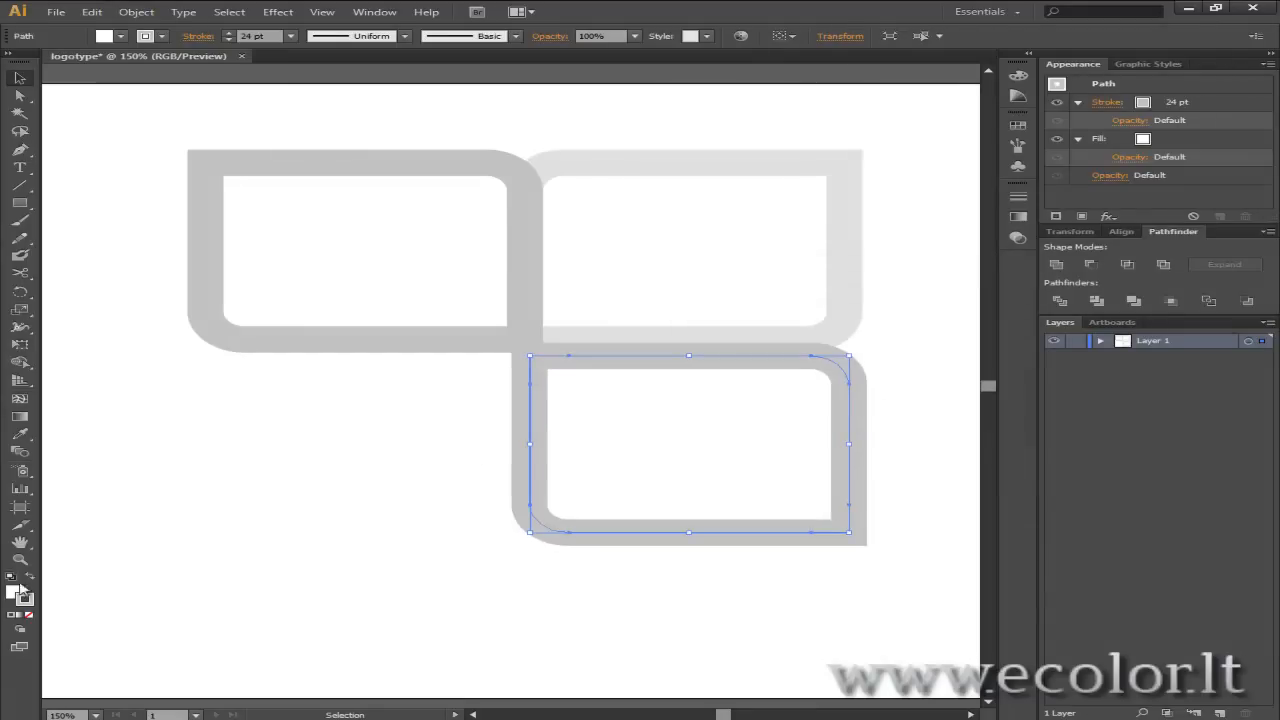
{"action": "double_click", "coordinate": [29, 605]}
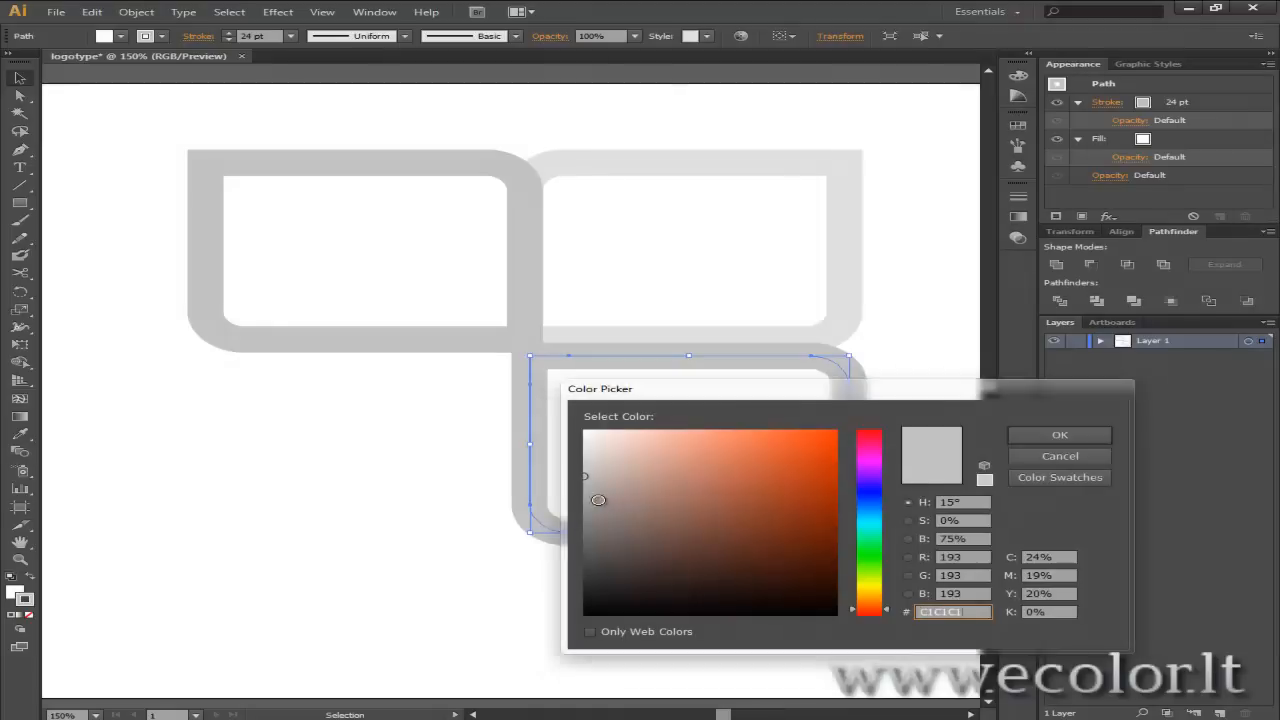
{"action": "left_click", "coordinate": [568, 505]}
{"action": "left_click_drag", "start_coordinate": [568, 505], "coordinate": [568, 514]}
{"action": "key", "text": "Return"}
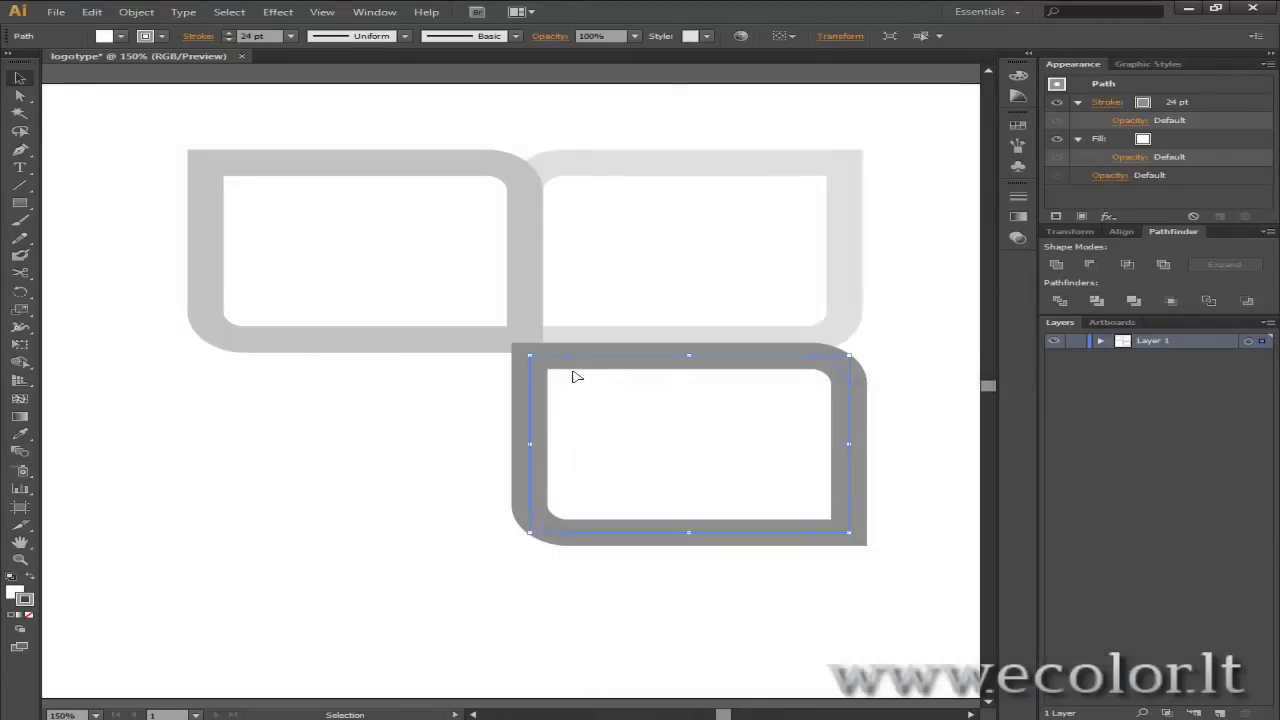
{"action": "double_click", "coordinate": [26, 603]}
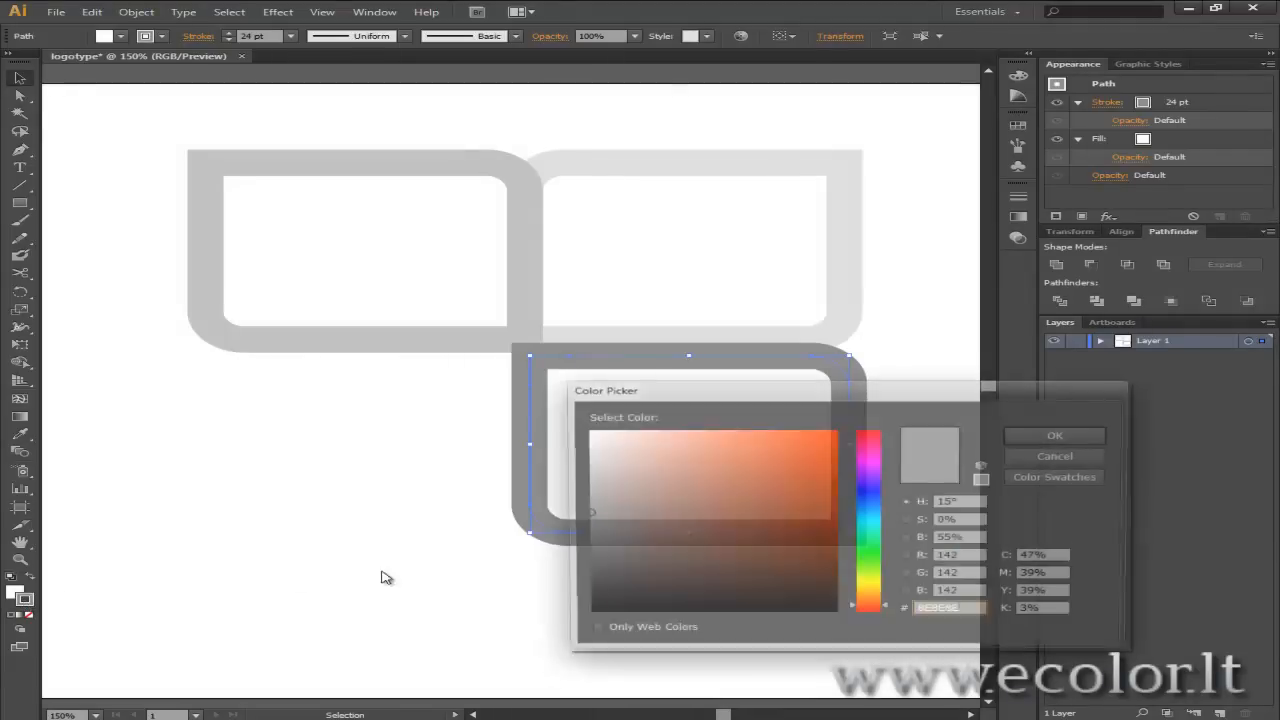
{"action": "key", "text": "Return"}
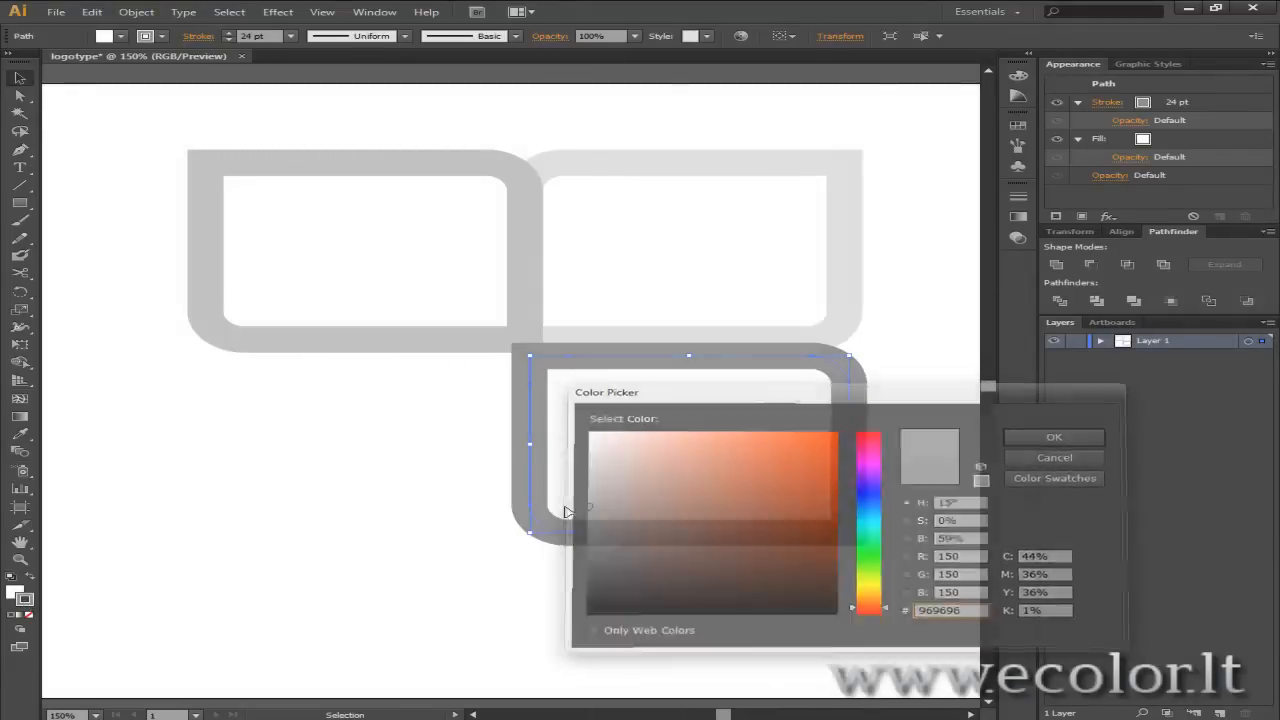
Align the 969696 shape so its top stroke covers the light grey shape's bottom stroke and their sides line up.
{"action": "left_click_drag", "start_coordinate": [560, 366], "coordinate": [558, 347]}
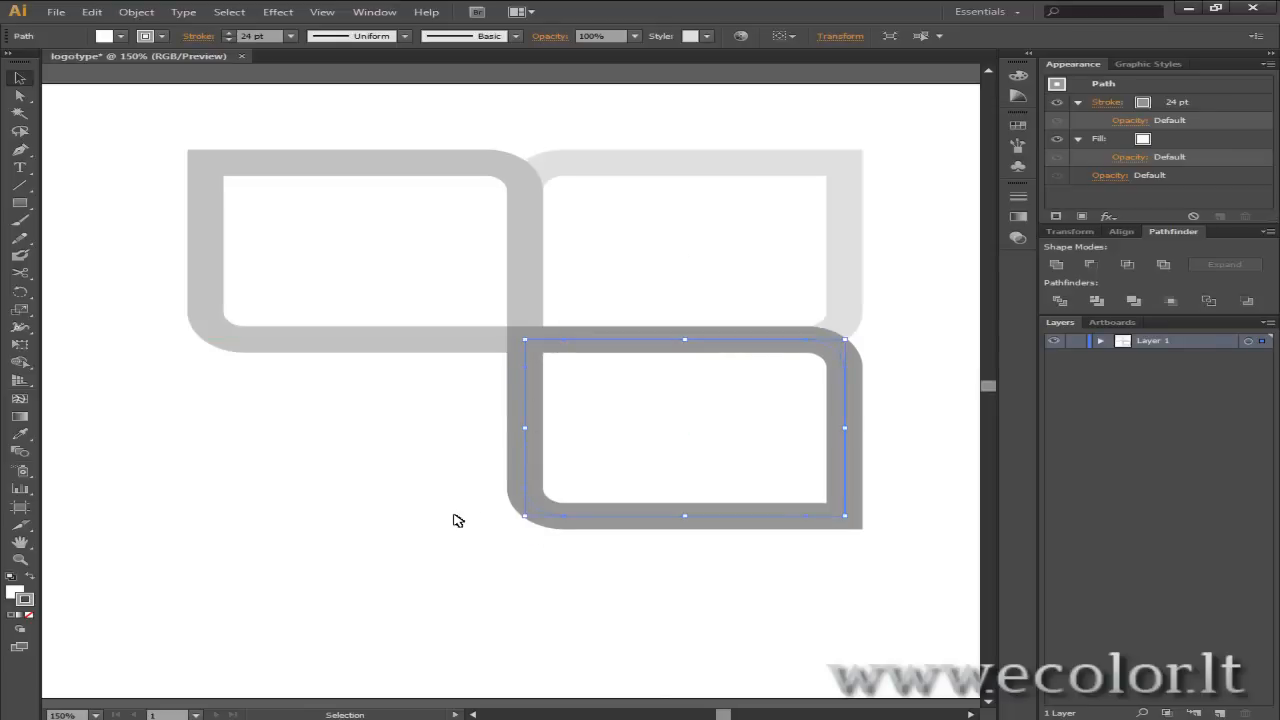
{"action": "key", "text": "Down"}
{"action": "key", "text": "Up"}
Duplicate the 969696 shape and place the copy in the empty area below the upper-left shape.
{"action": "key", "text": "a"}
{"action": "key", "text": "ctrl+v"}
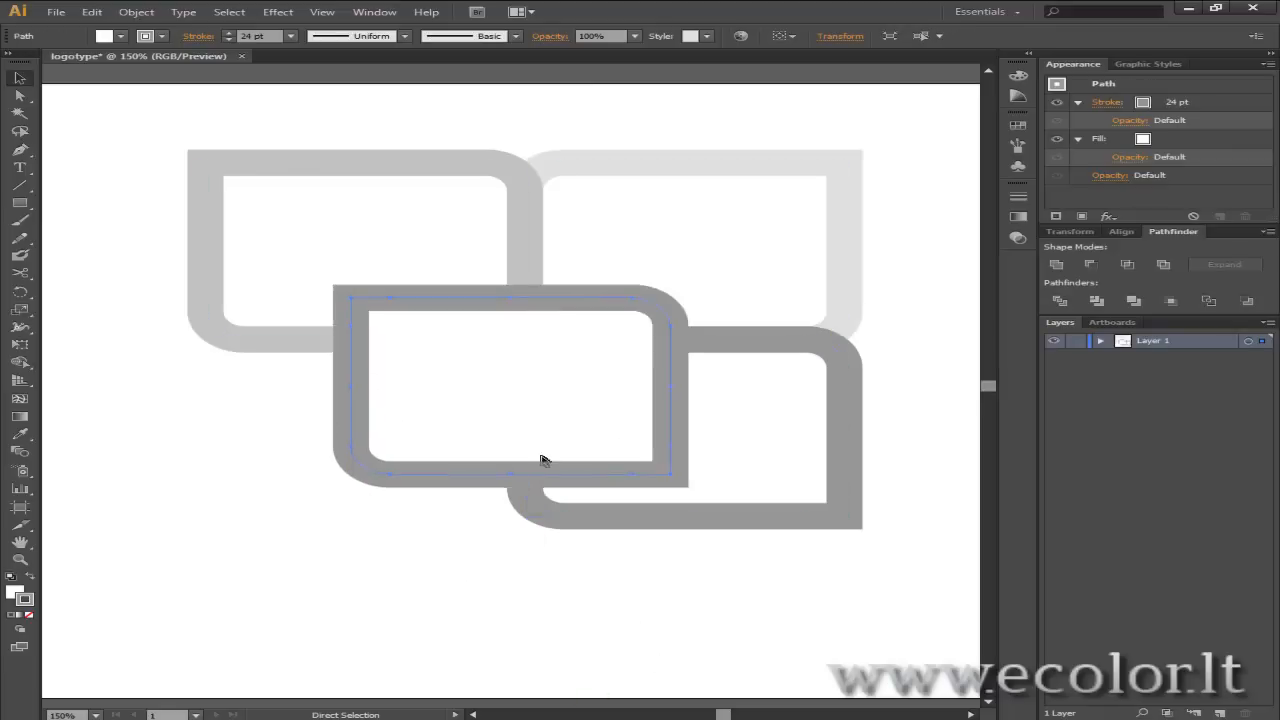
{"action": "left_click_drag", "start_coordinate": [412, 464], "coordinate": [216, 569]}
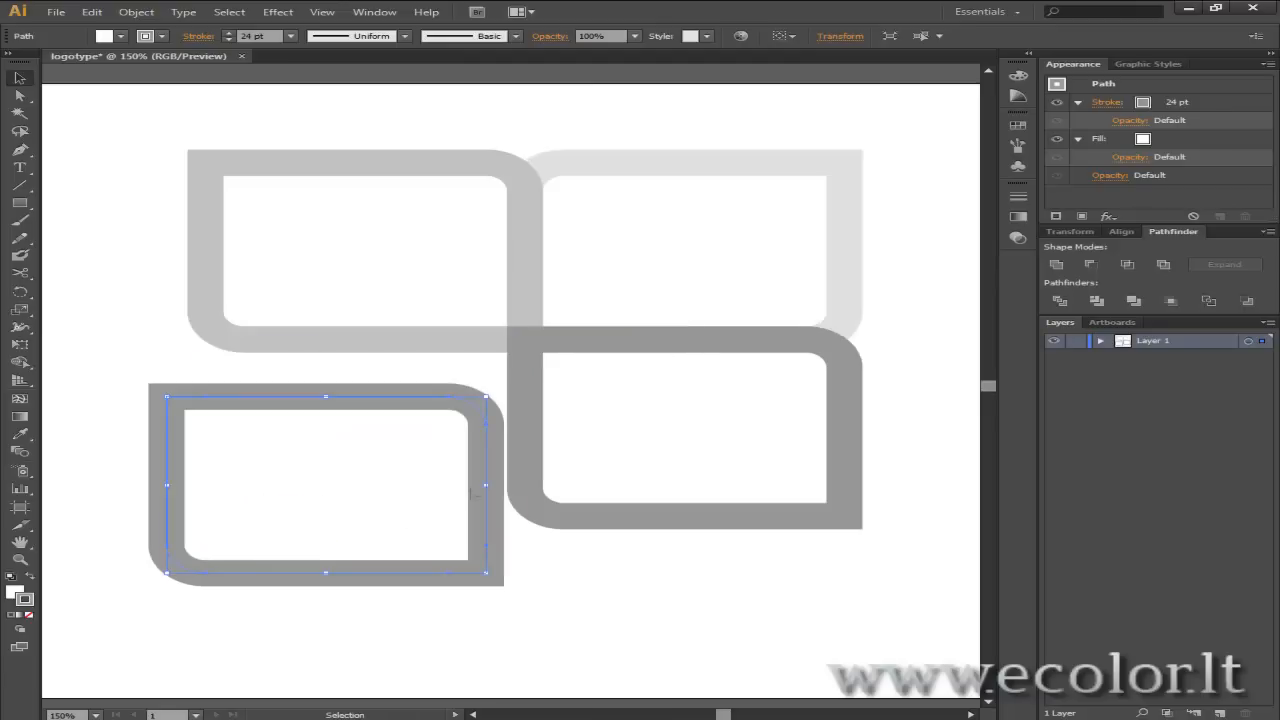
Reflect the lower-left copy across the vertical axis.
{"action": "right_click", "coordinate": [478, 502]}
{"action": "mouse_move", "coordinate": [583, 456]}
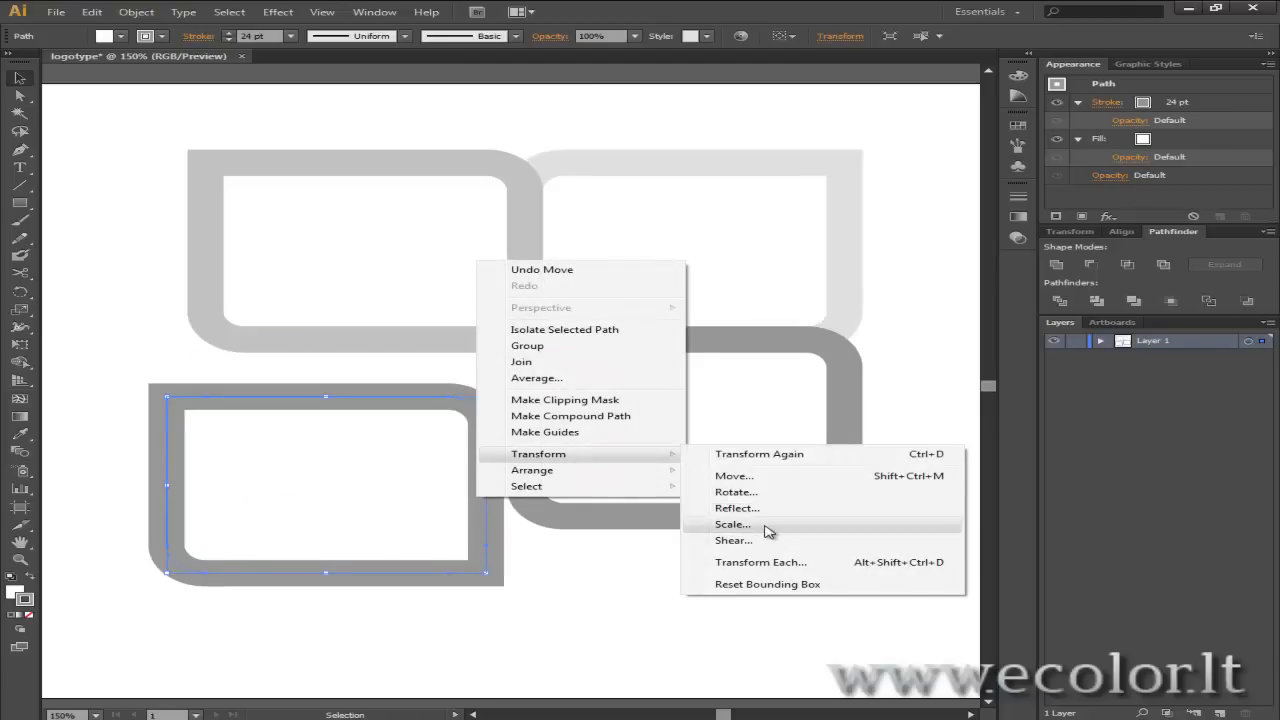
{"action": "left_click", "coordinate": [758, 510]}
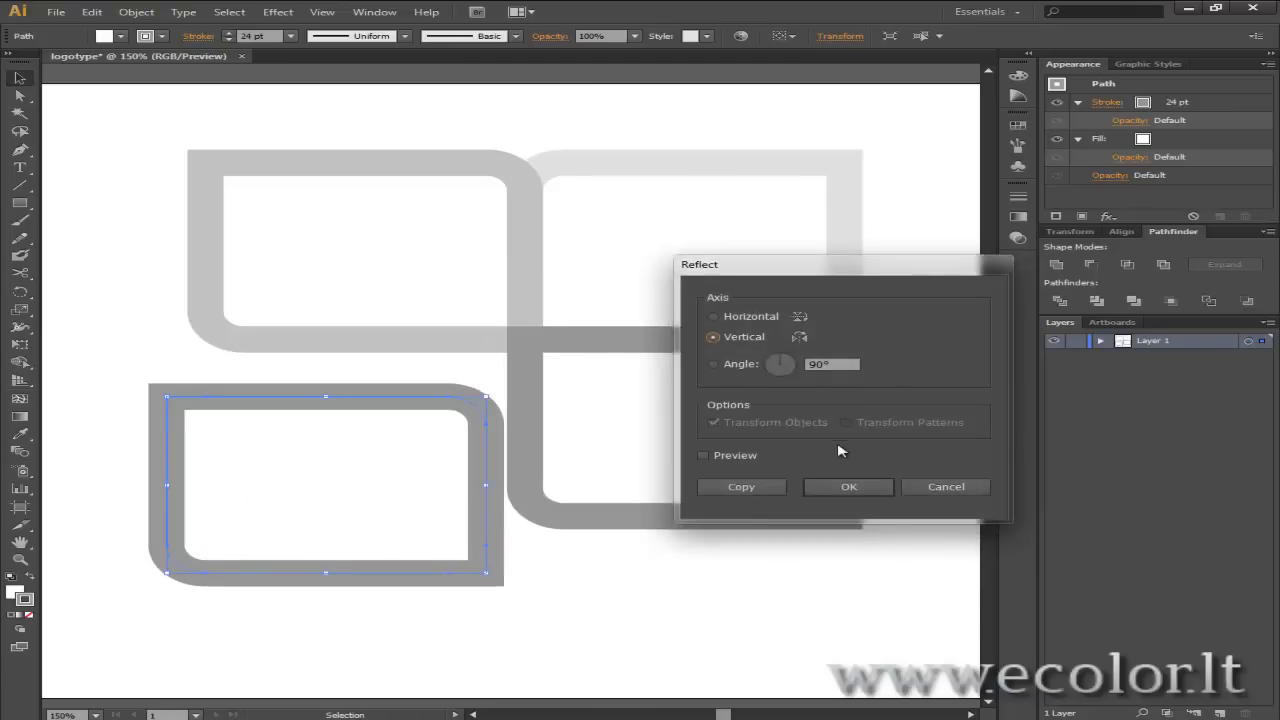
{"action": "left_click", "coordinate": [838, 487]}
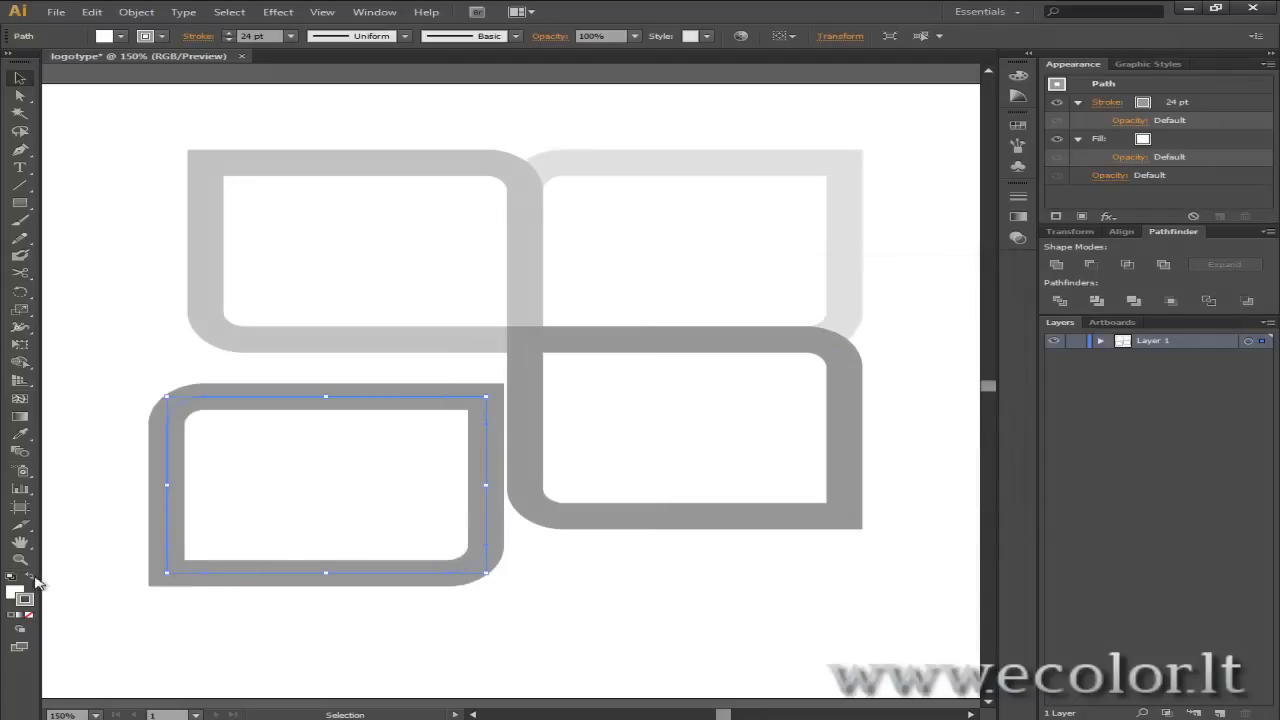
Set the lower-left shape's stroke color to a darker grey than 969696.
{"action": "double_click", "coordinate": [26, 603]}
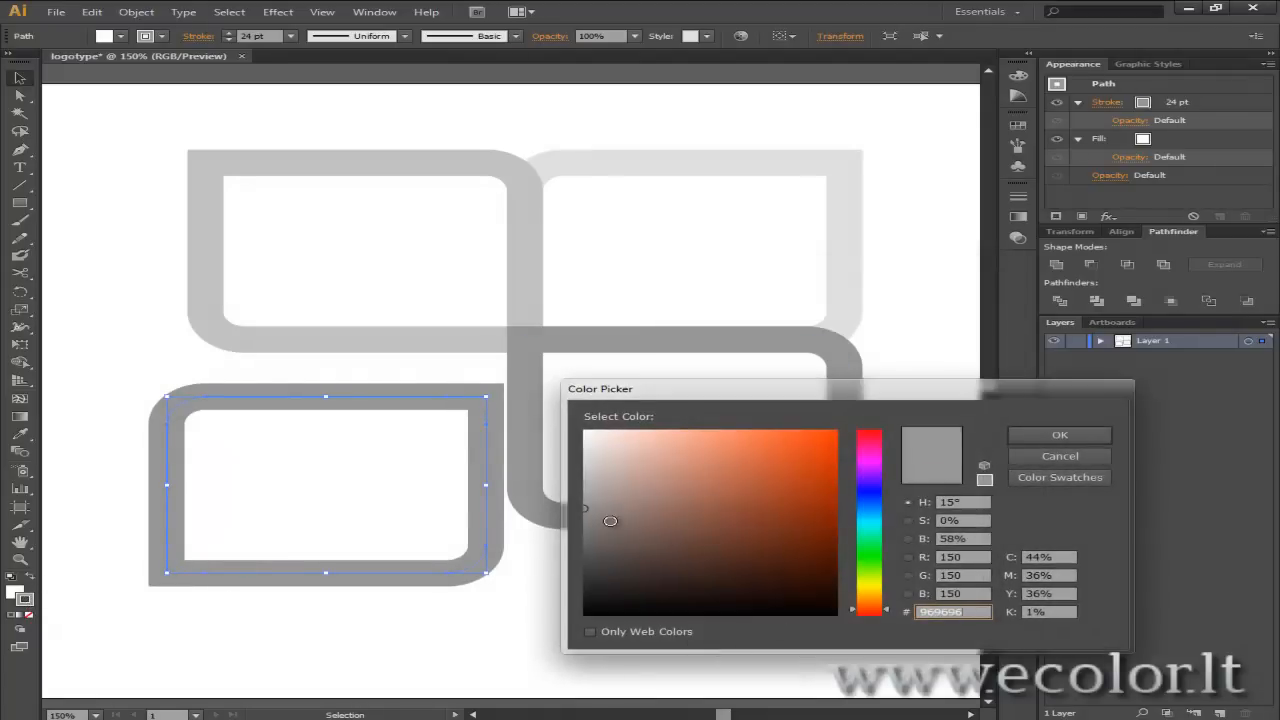
{"action": "left_click_drag", "start_coordinate": [610, 521], "coordinate": [565, 521]}
{"action": "key", "text": "Return"}
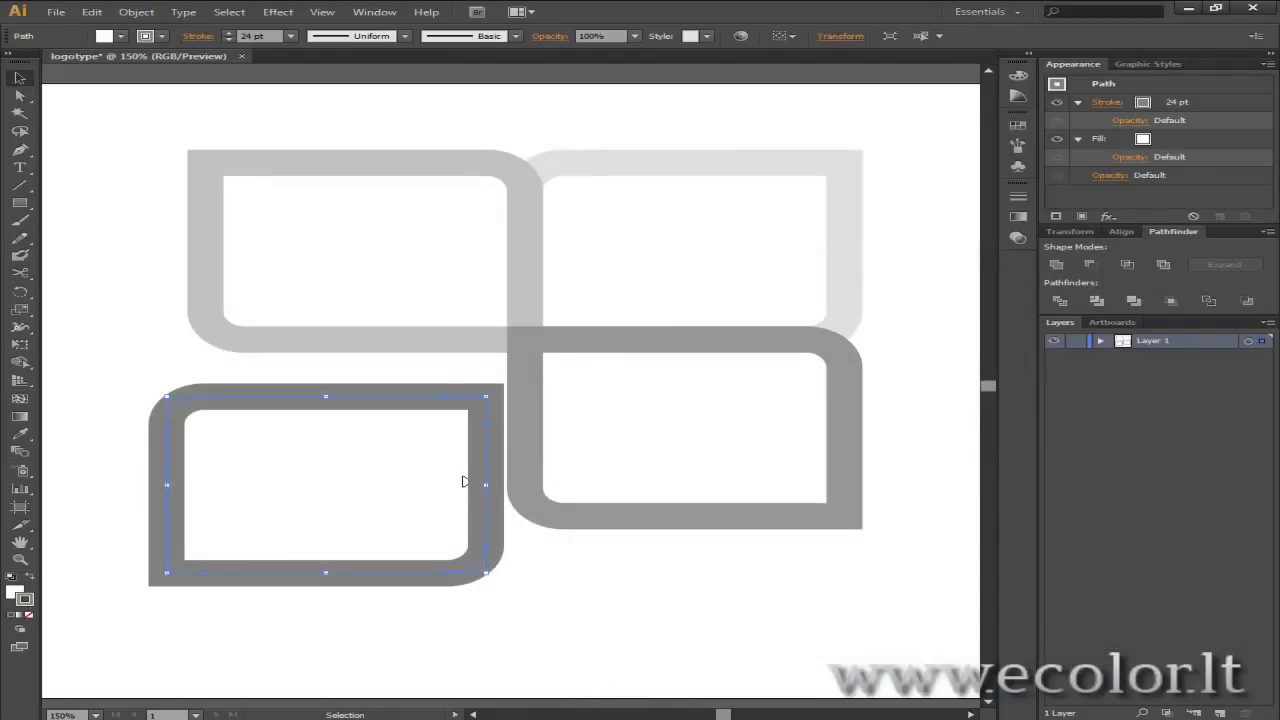
Move the darkest shape into the lower-left quarter so its top and right strokes overlap the neighbouring shapes, and deselect it.
{"action": "left_click_drag", "start_coordinate": [472, 495], "coordinate": [522, 410]}
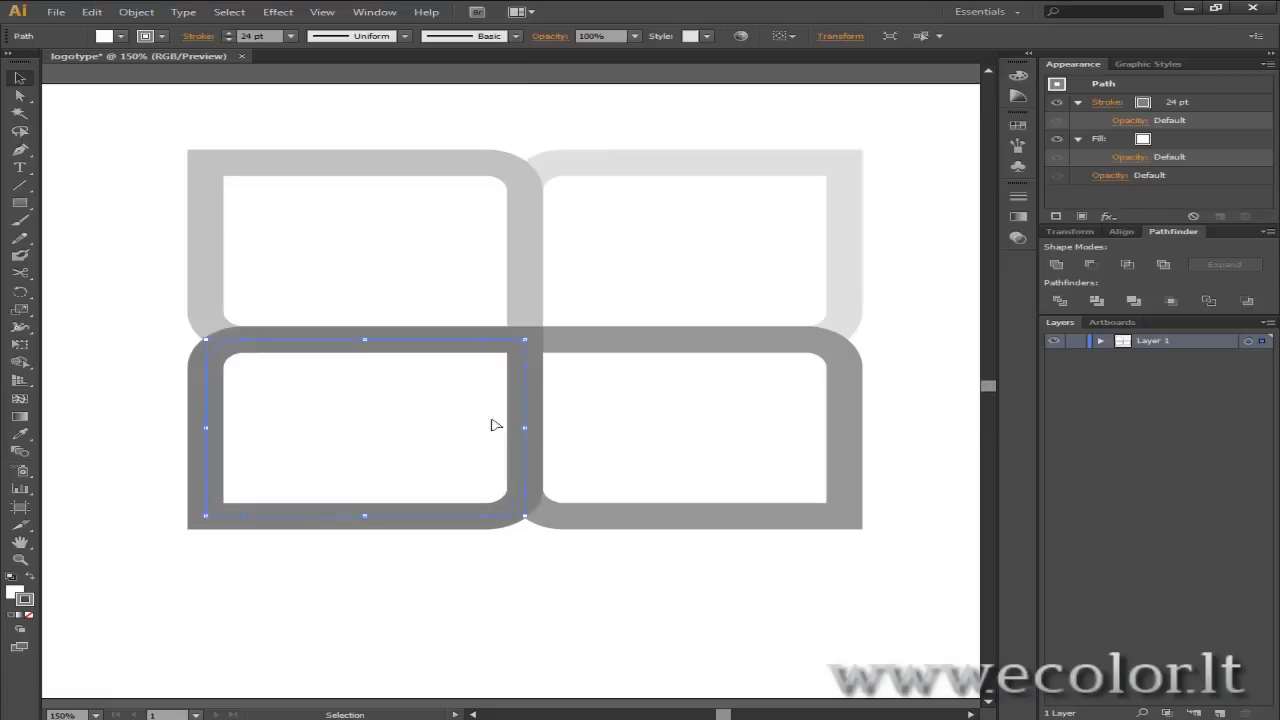
{"action": "key", "text": "ctrl+1"}
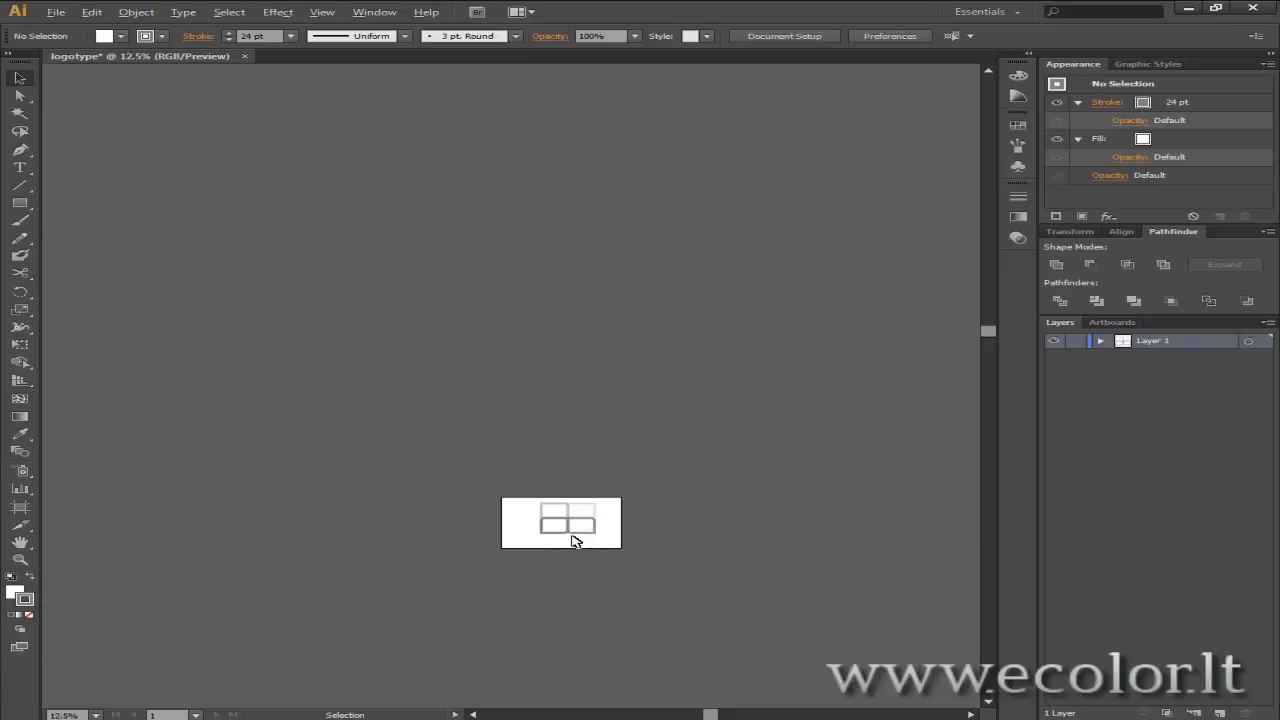
{"action": "scroll", "coordinate": [549, 525], "scroll_direction": "down", "scroll_amount": 1}
{"action": "scroll", "coordinate": [523, 522], "scroll_direction": "up", "scroll_amount": 1}
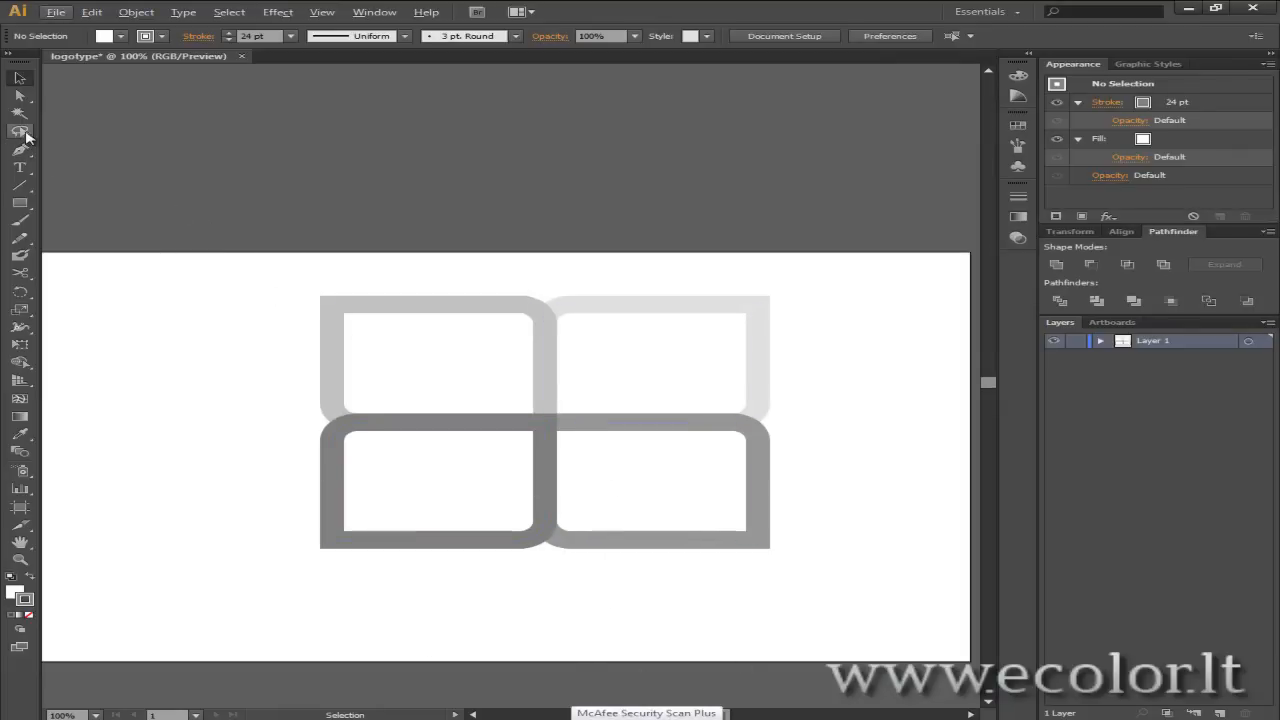
Select all four outlined shapes and scale them down slightly and proportionally, keeping the upper-left corner in place.
{"action": "left_click", "coordinate": [24, 135]}
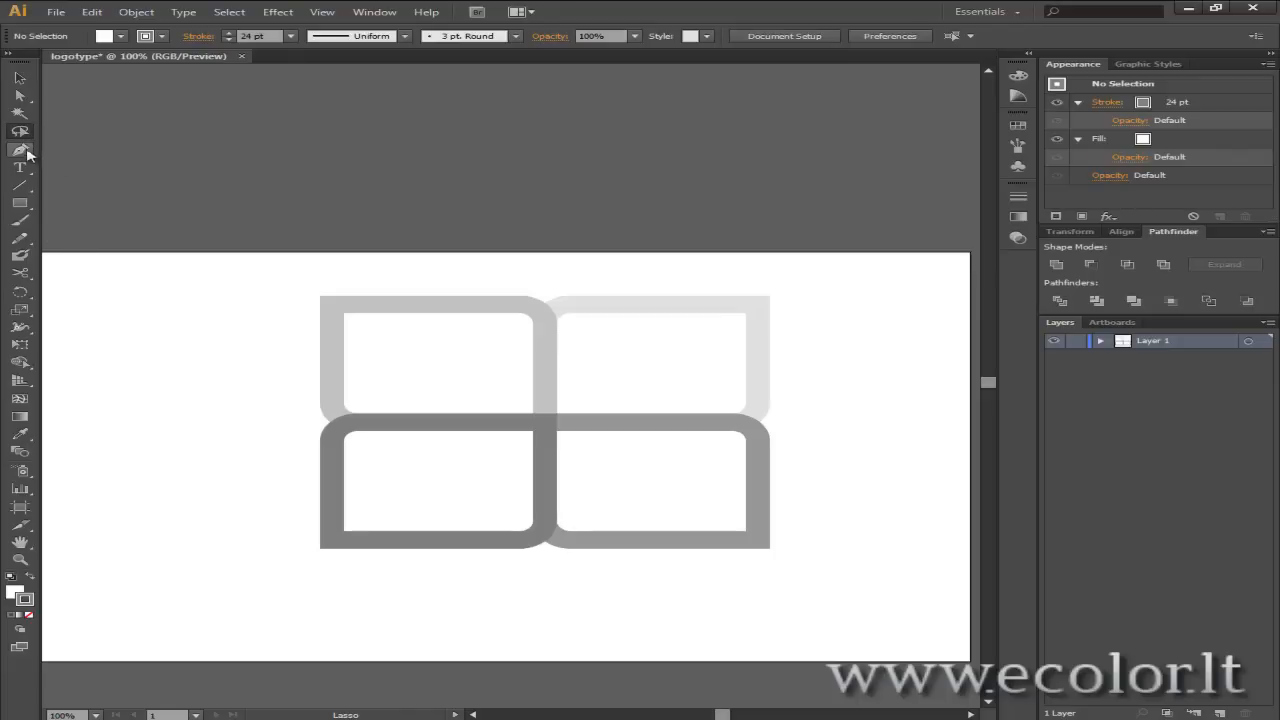
{"action": "left_click", "coordinate": [20, 78]}
{"action": "left_click_drag", "start_coordinate": [284, 266], "coordinate": [660, 508]}
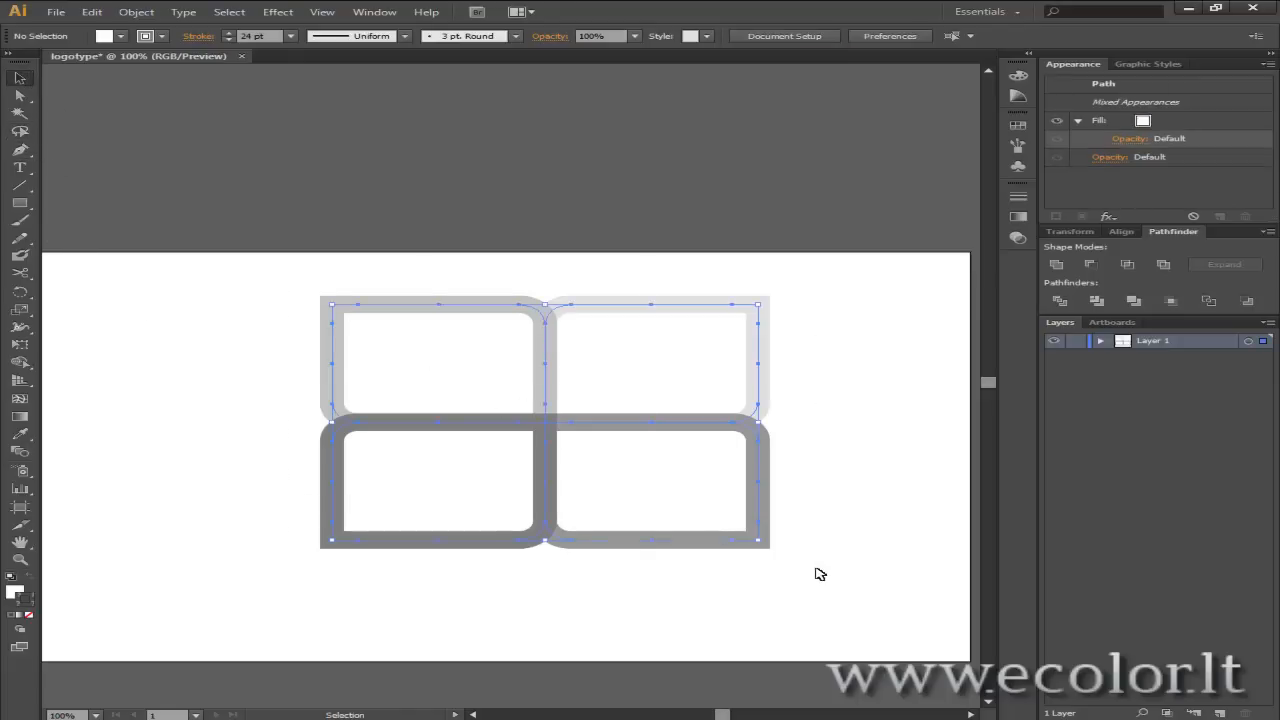
{"action": "left_click_drag", "start_coordinate": [766, 543], "coordinate": [707, 531]}
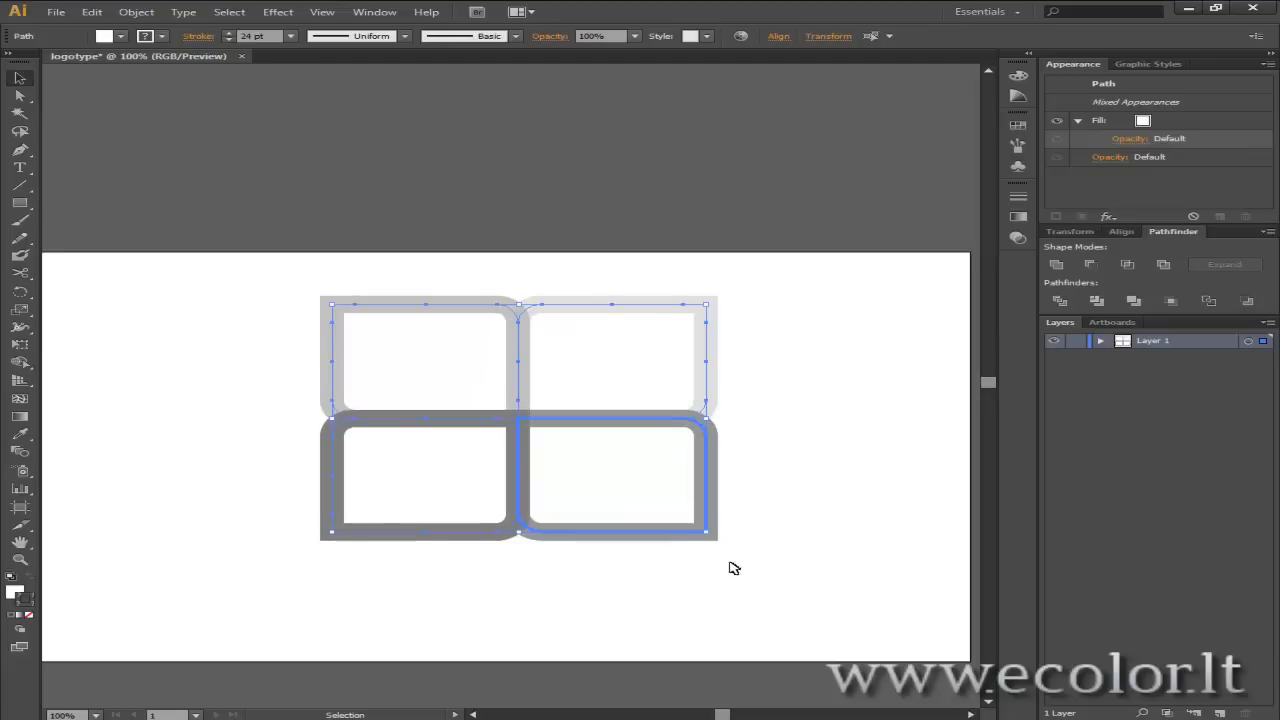
Rotate the four shapes together counterclockwise into a diamond arrangement, shrink it slightly to fit the artboard's height, and deselect it.
{"action": "left_click", "coordinate": [745, 585]}
{"action": "left_click", "coordinate": [712, 525]}
{"action": "key", "text": "ctrl+a"}
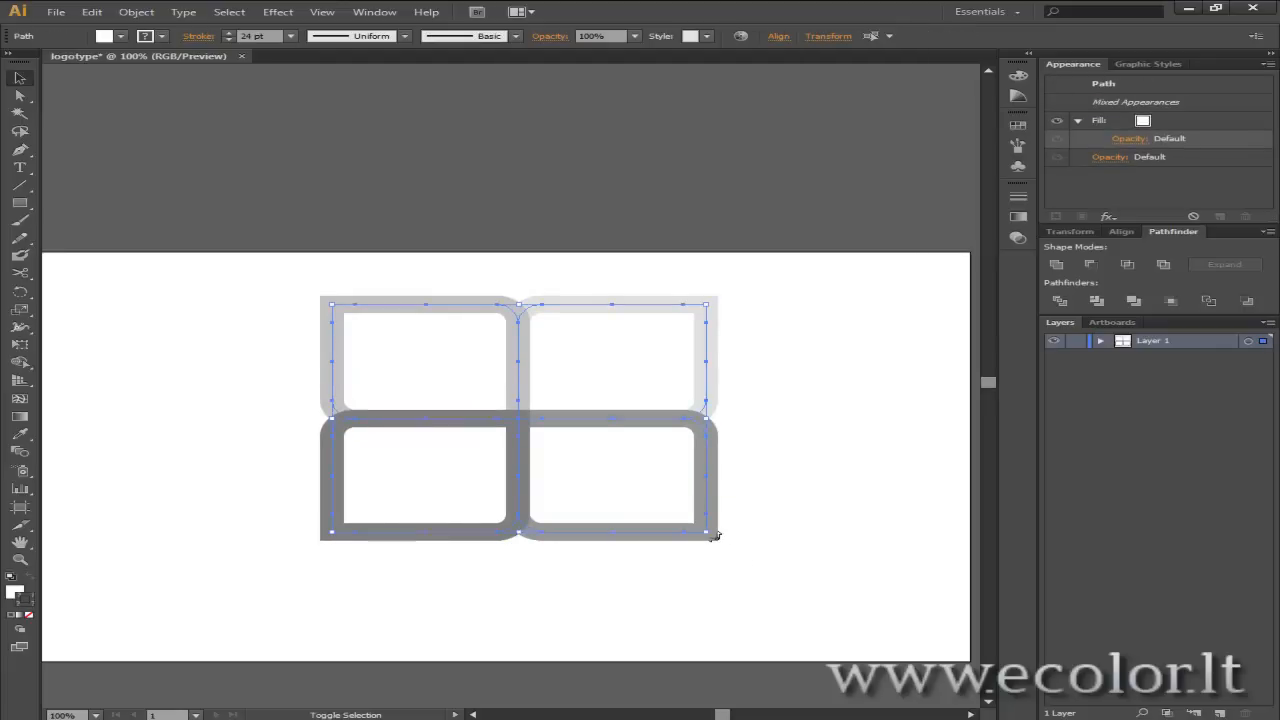
{"action": "left_click_drag", "start_coordinate": [755, 502], "coordinate": [797, 447]}
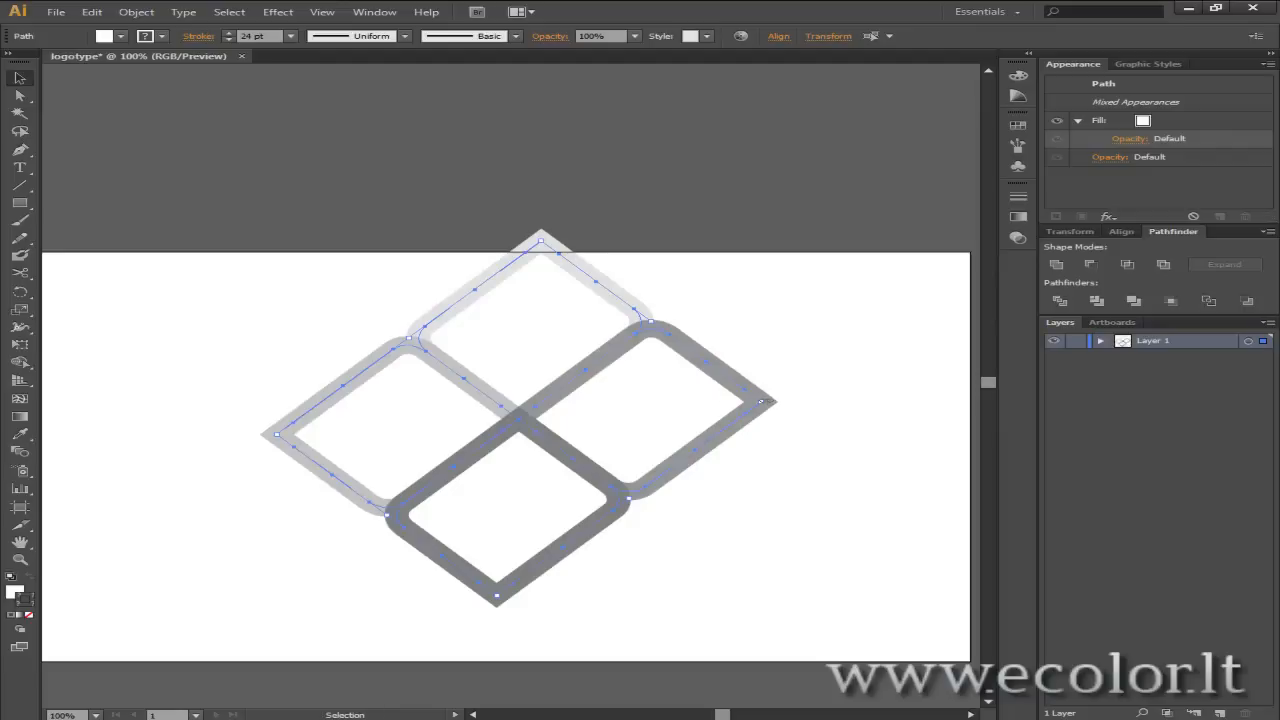
{"action": "left_click_drag", "start_coordinate": [760, 401], "coordinate": [745, 430]}
{"action": "left_click", "coordinate": [757, 520]}
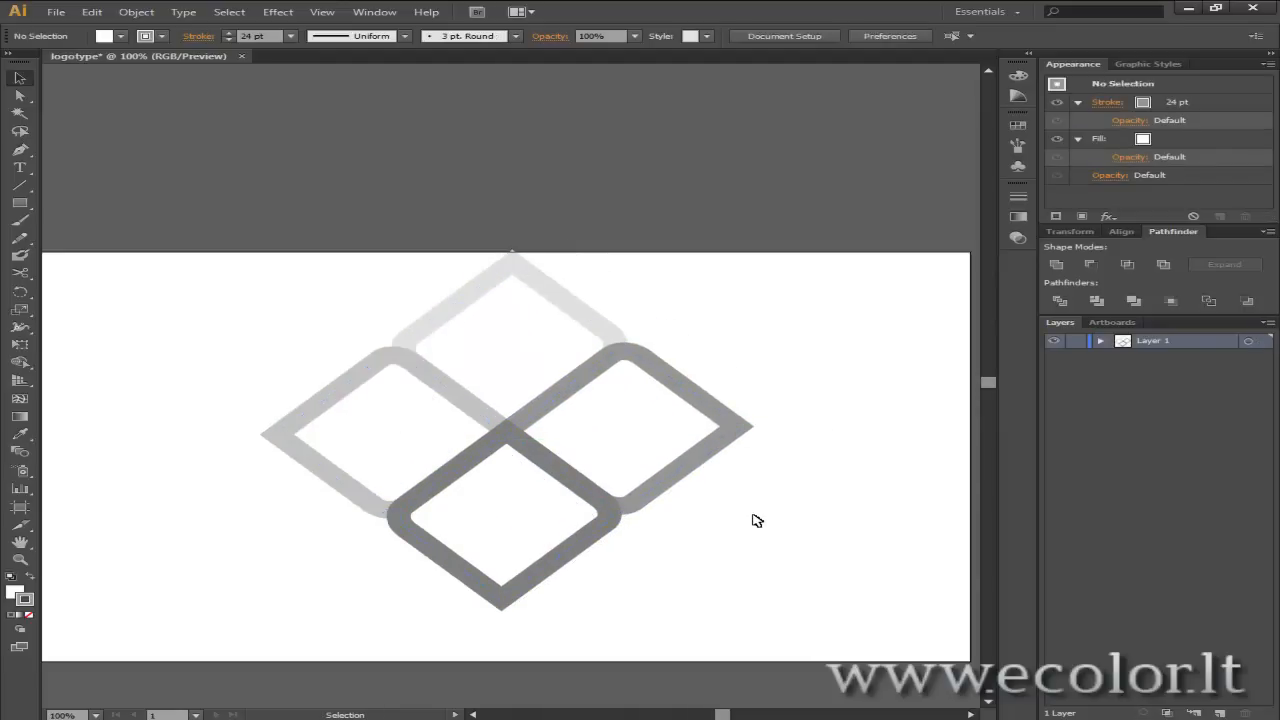
Move the complete diamond of four shapes together towards the left side of the artboard.
{"action": "left_click_drag", "start_coordinate": [540, 440], "coordinate": [429, 440]}
{"action": "key", "text": "ctrl+z"}
{"action": "key", "text": "ctrl+a"}
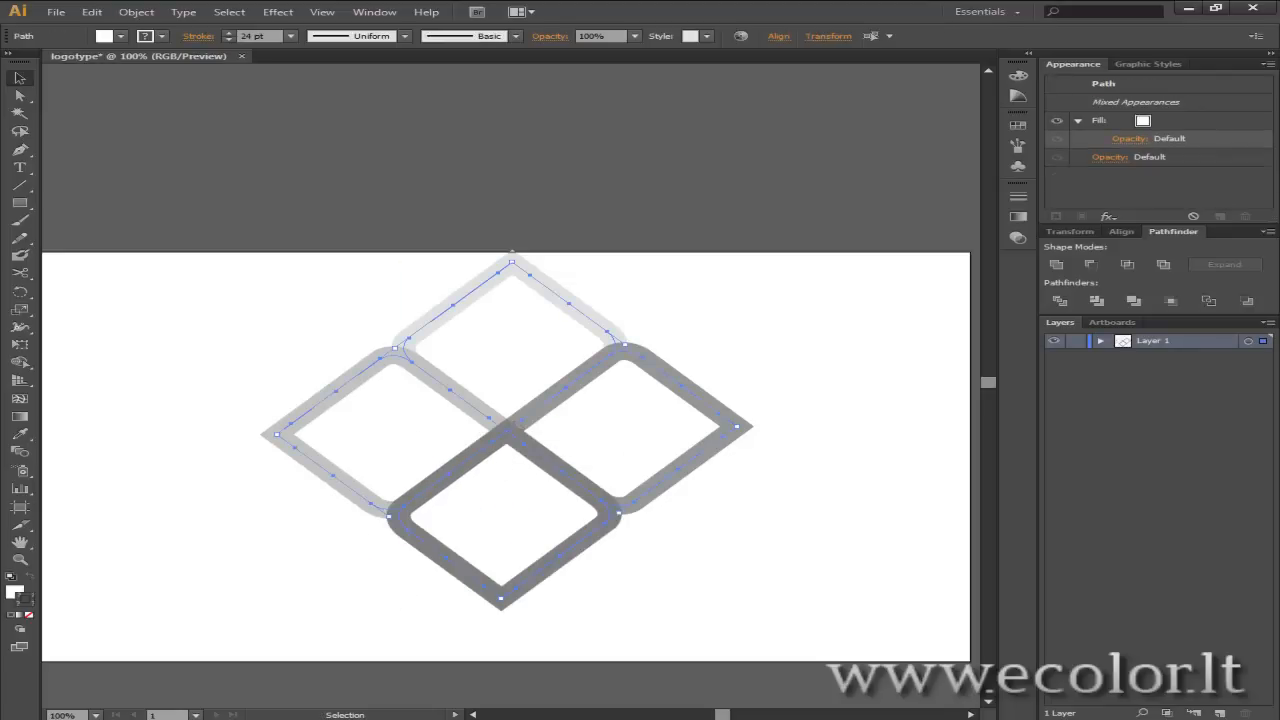
{"action": "left_click_drag", "start_coordinate": [507, 429], "coordinate": [360, 441]}
Scale the whole diamond down proportionally from its right corner, leaving a margin above and below it on the artboard.
{"action": "scroll", "coordinate": [440, 465], "scroll_direction": "down", "scroll_amount": 4}
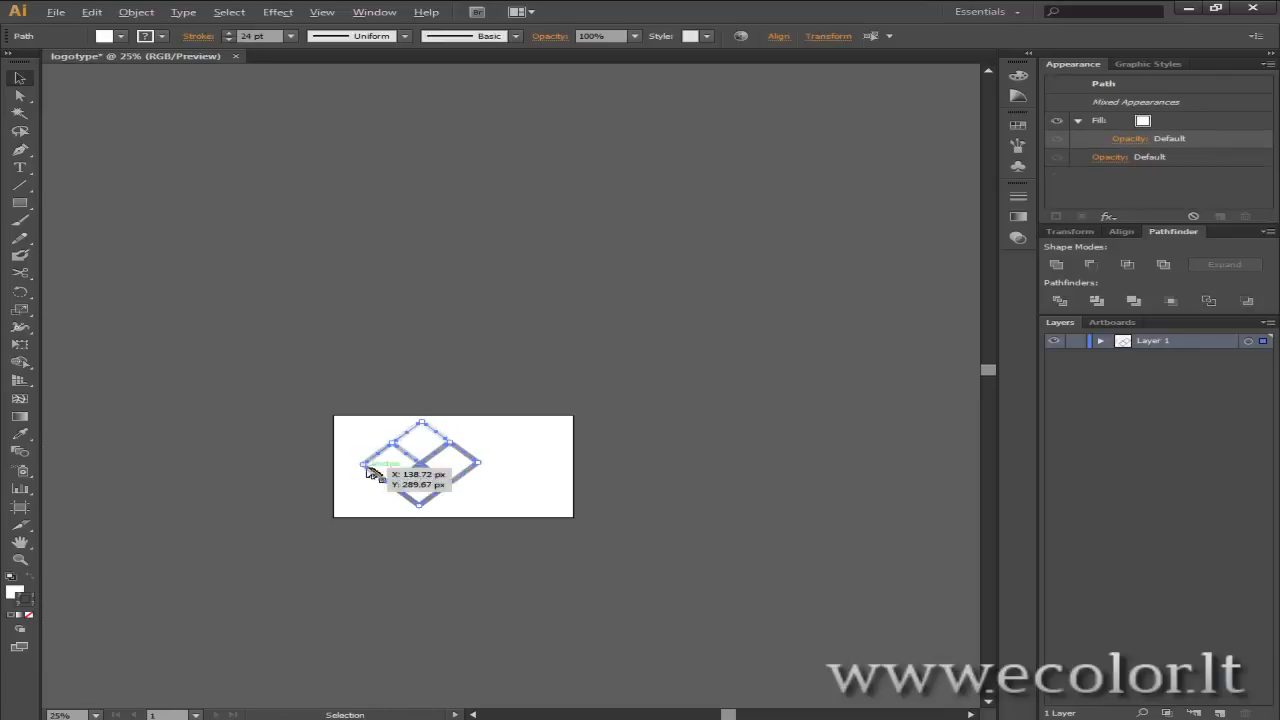
{"action": "scroll", "coordinate": [365, 468], "scroll_direction": "up", "scroll_amount": 5}
{"action": "scroll", "coordinate": [836, 480], "scroll_direction": "down", "scroll_amount": 2}
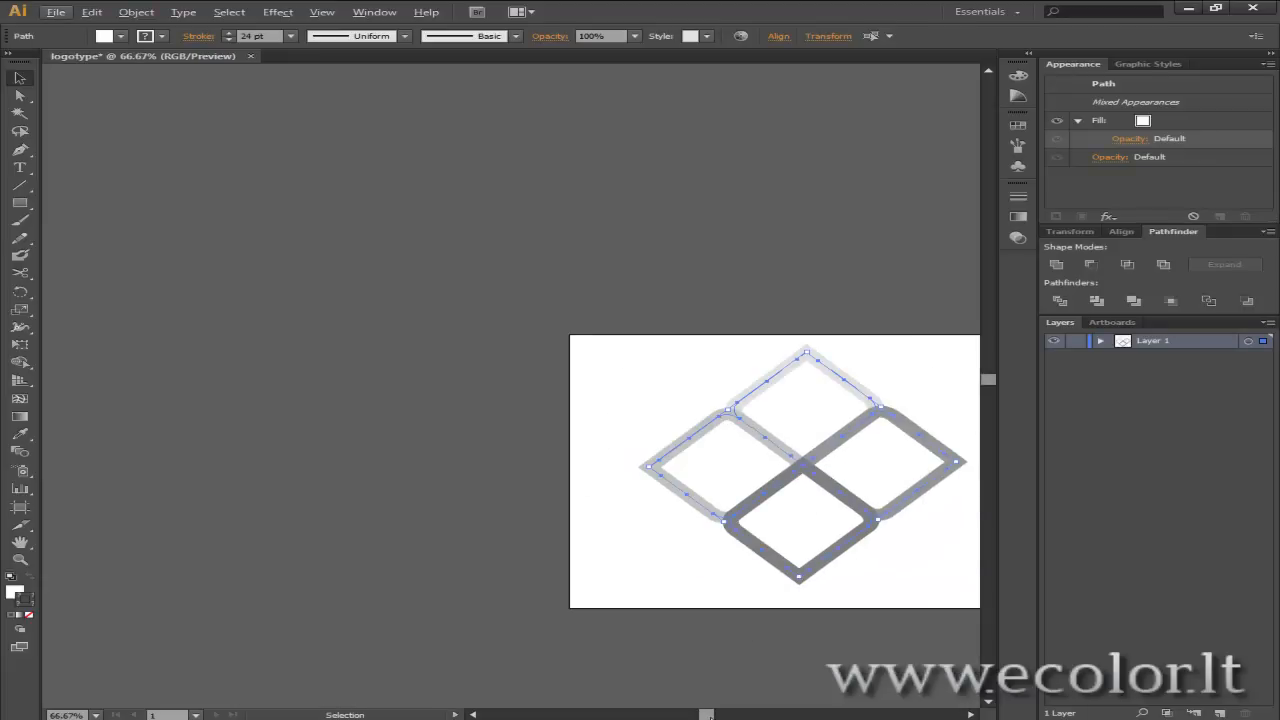
{"action": "left_click_drag", "start_coordinate": [708, 714], "coordinate": [726, 714]}
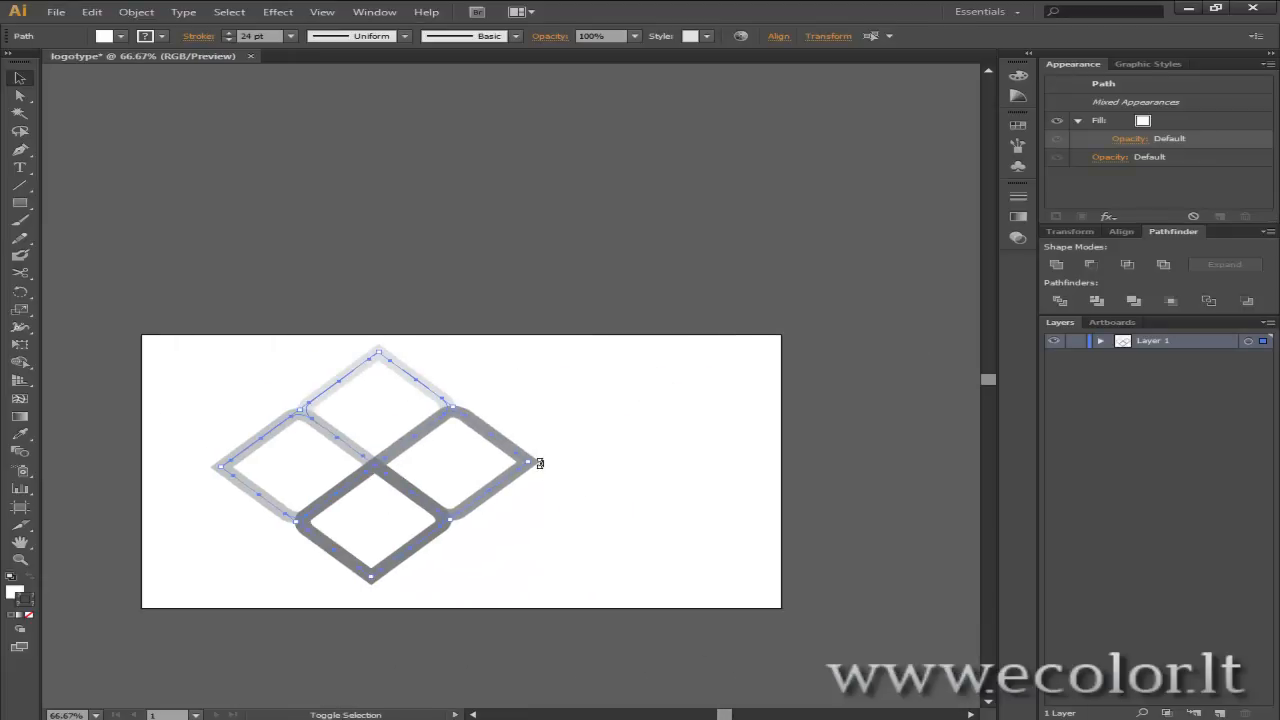
{"action": "left_click_drag", "start_coordinate": [540, 463], "coordinate": [487, 469]}
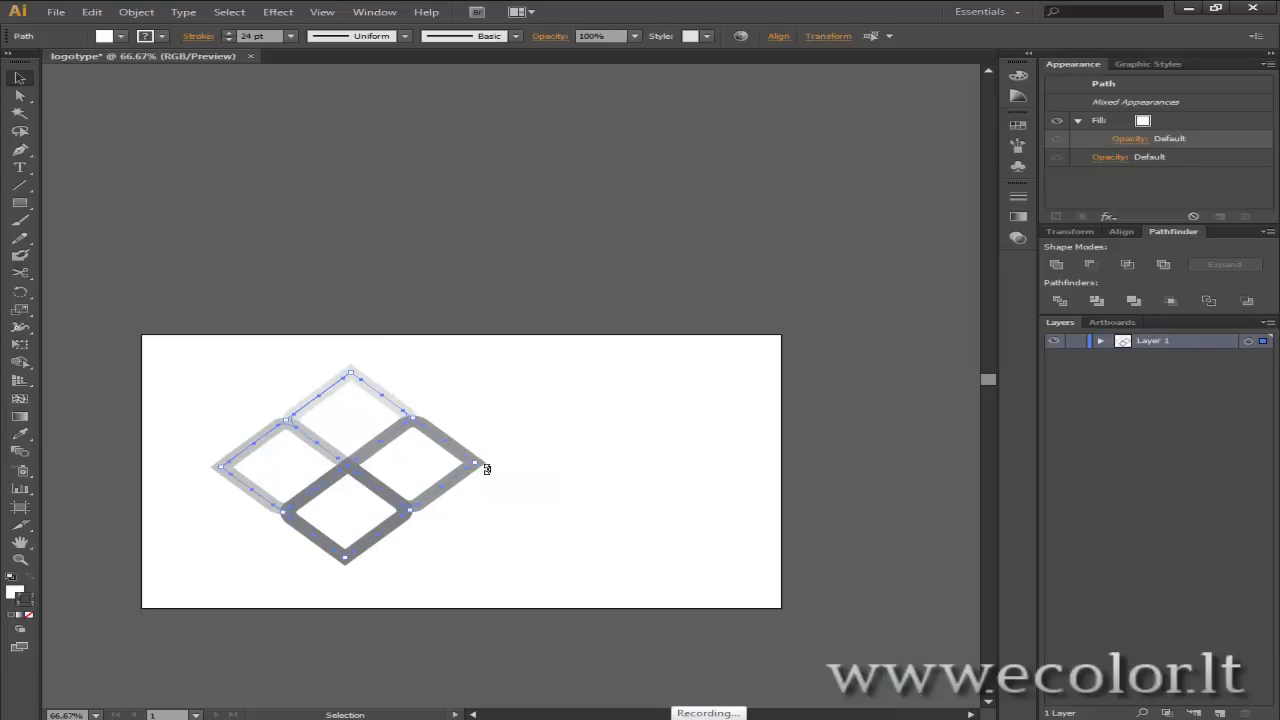